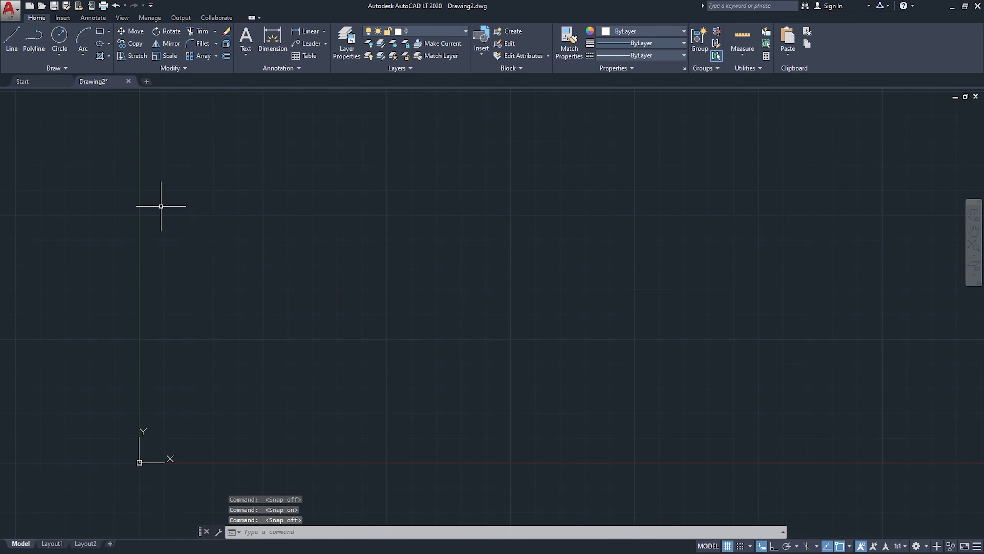
Start the LINE command from the Home tab's Draw panel in the blank drawing
click(12, 39)
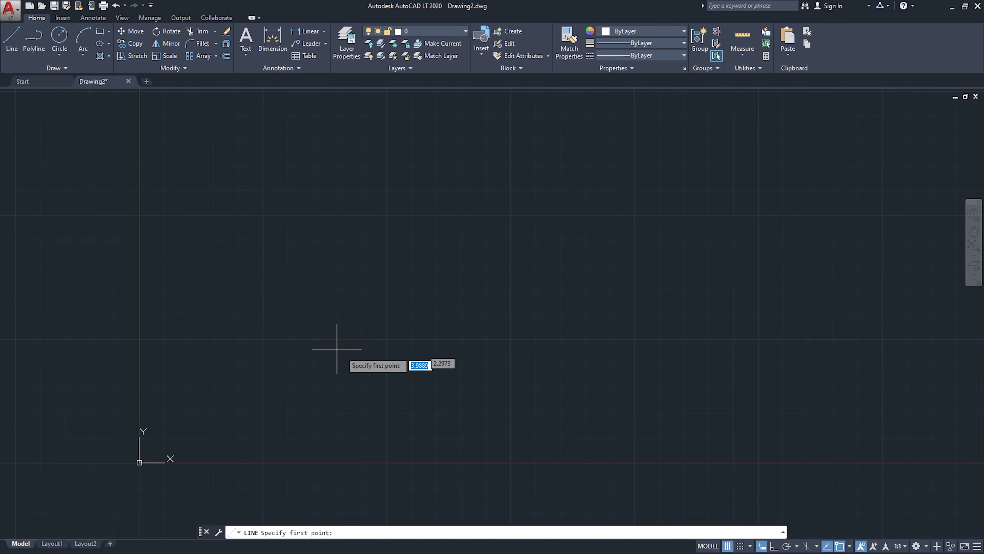
click(367, 313)
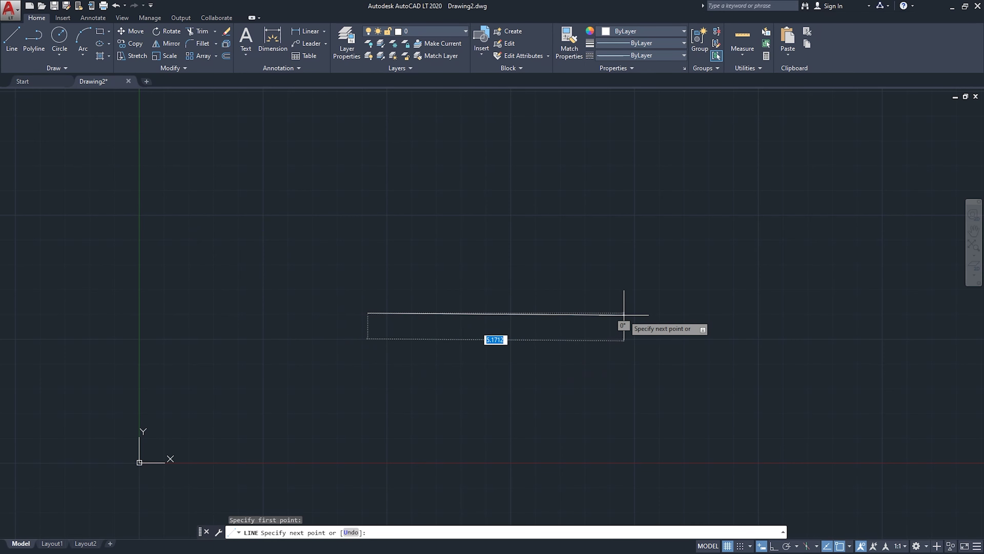
text(2')
key(Return)
key(Escape)
key(Escape)
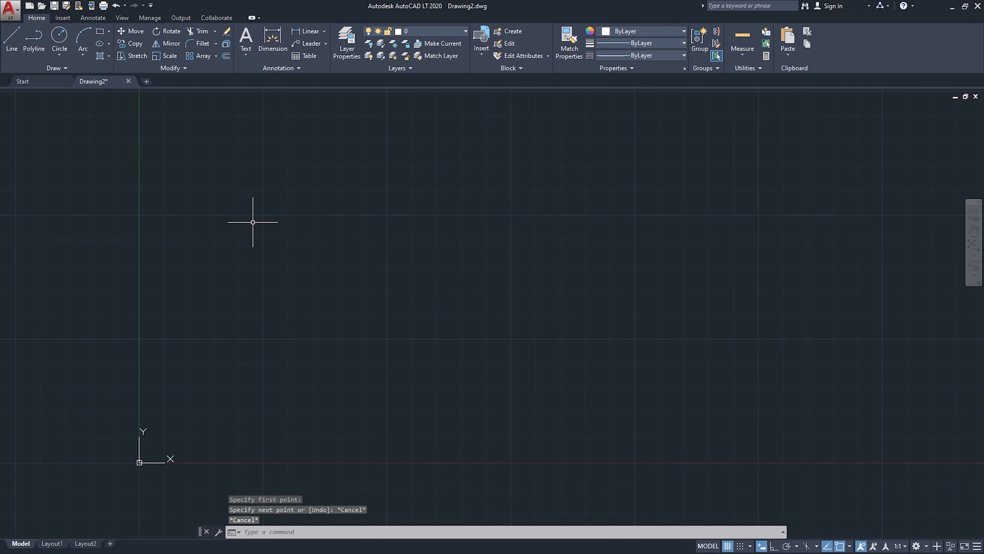
click(8, 45)
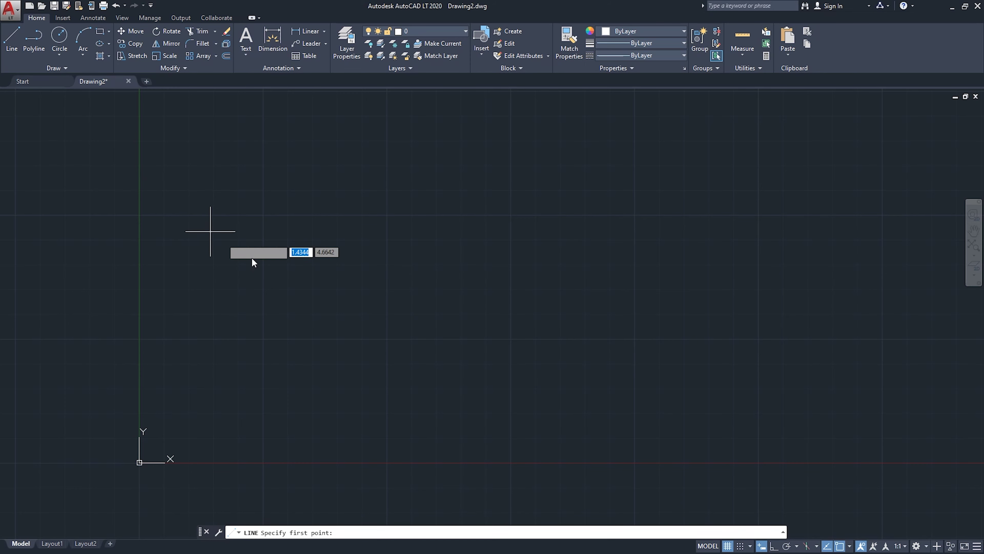
click(416, 306)
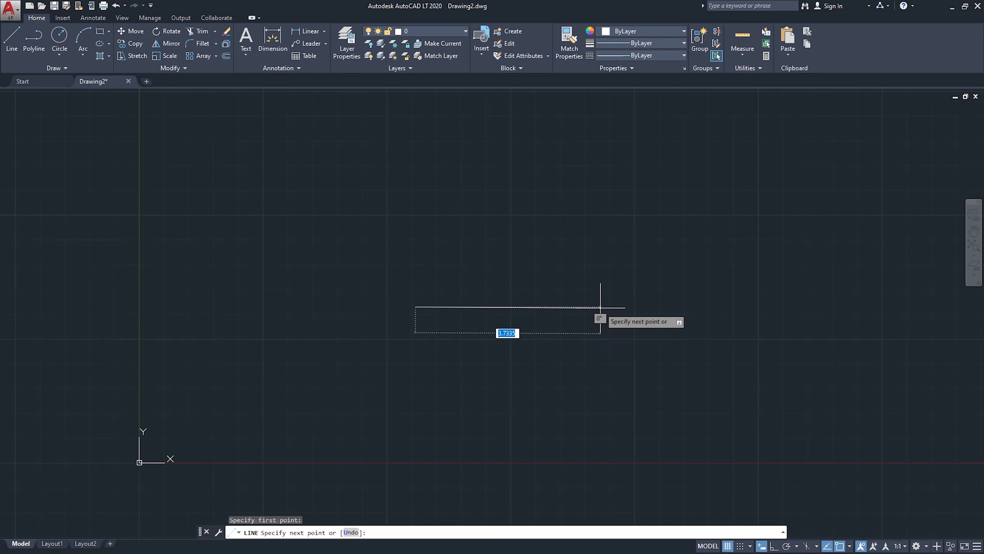
text(6)
key(Return)
key(Escape)
key(Escape)
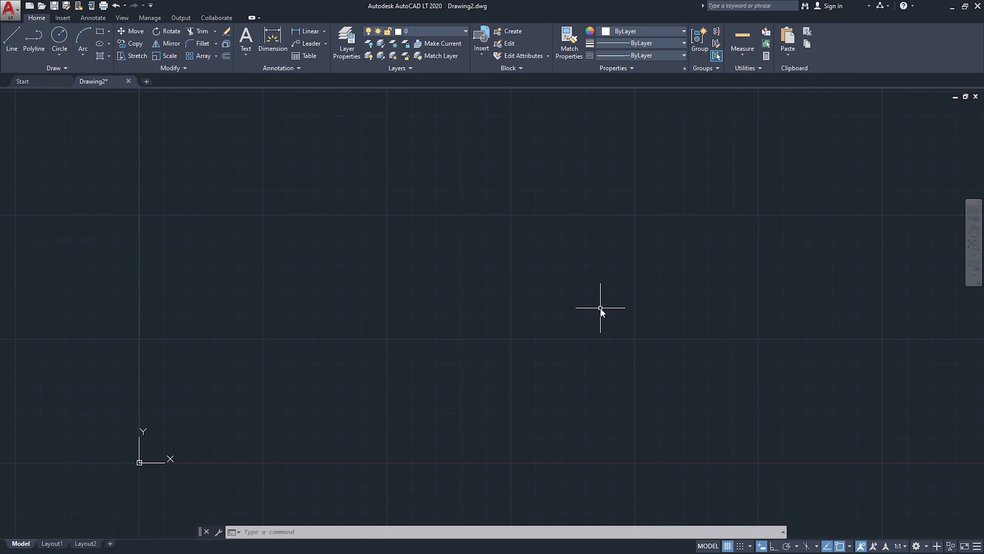
text(UN)
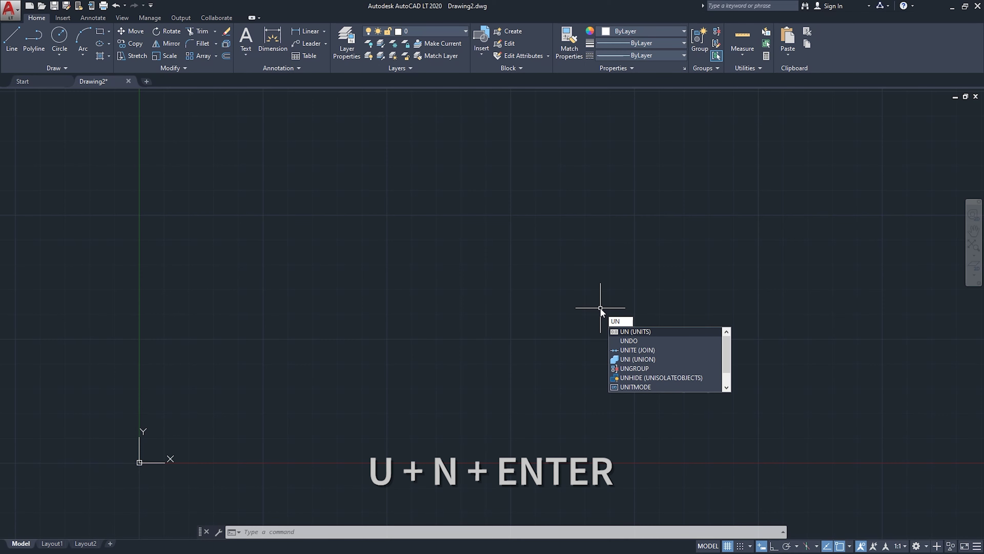
Set the Drawing Units length type to Engineering with 0'-0.0000" precision
key(Return)
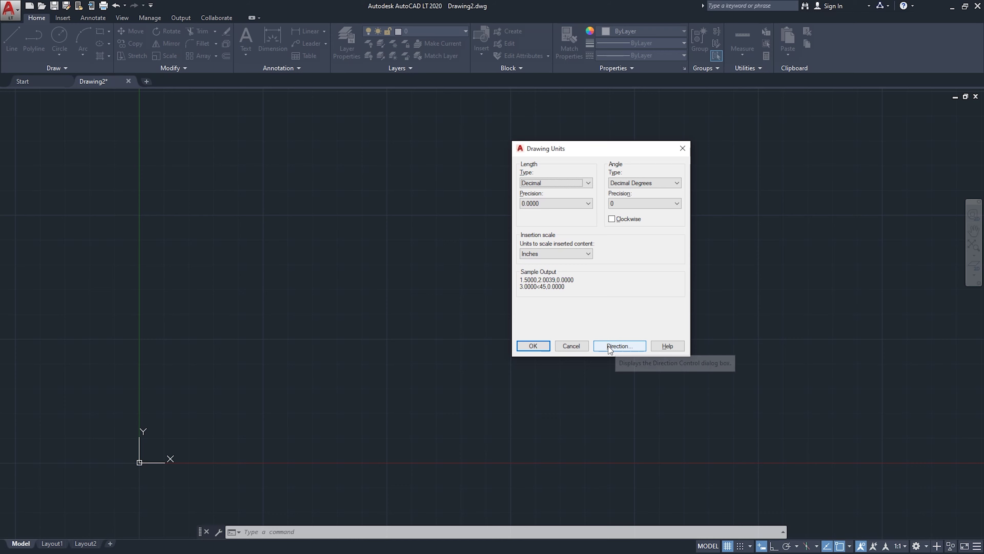
drag(575, 146, 596, 155)
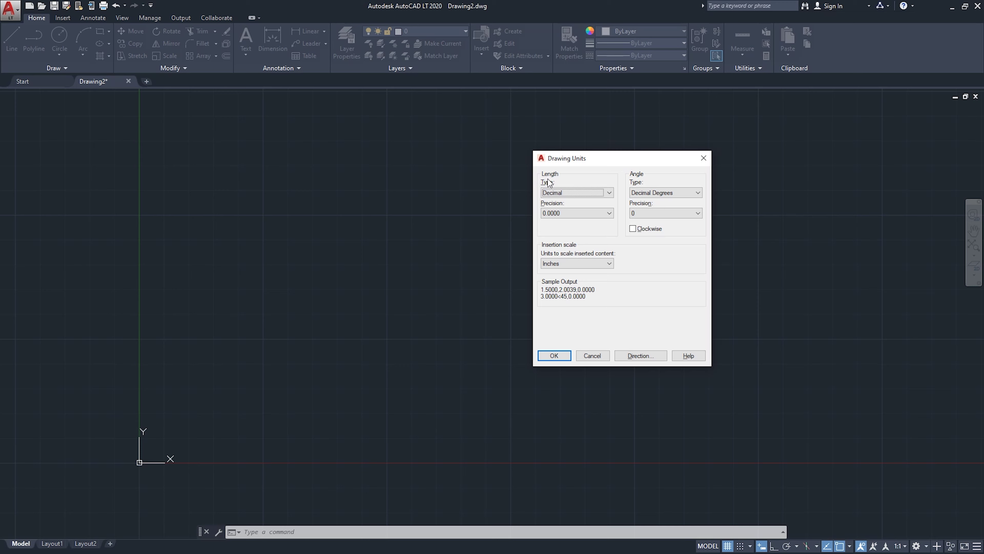
click(586, 195)
click(575, 201)
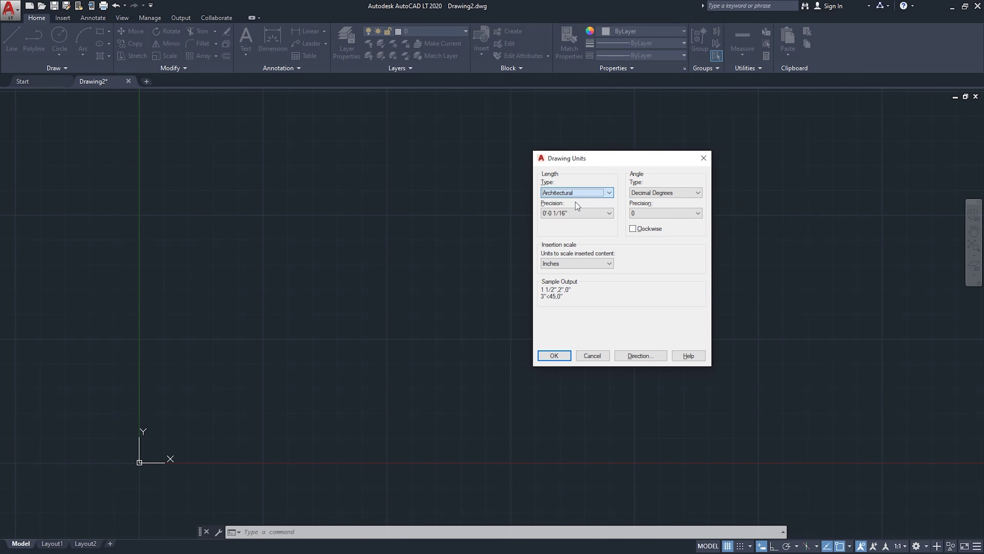
click(572, 192)
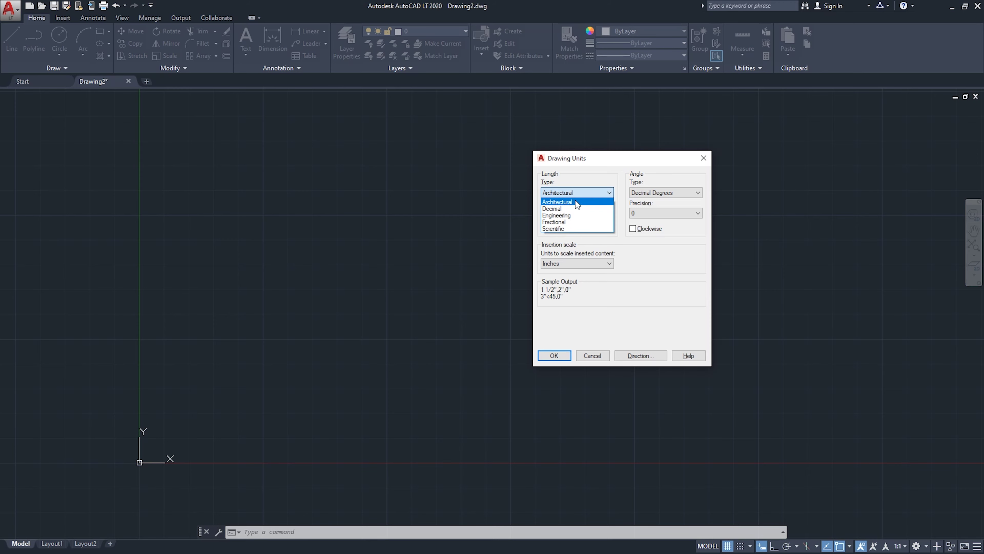
click(566, 216)
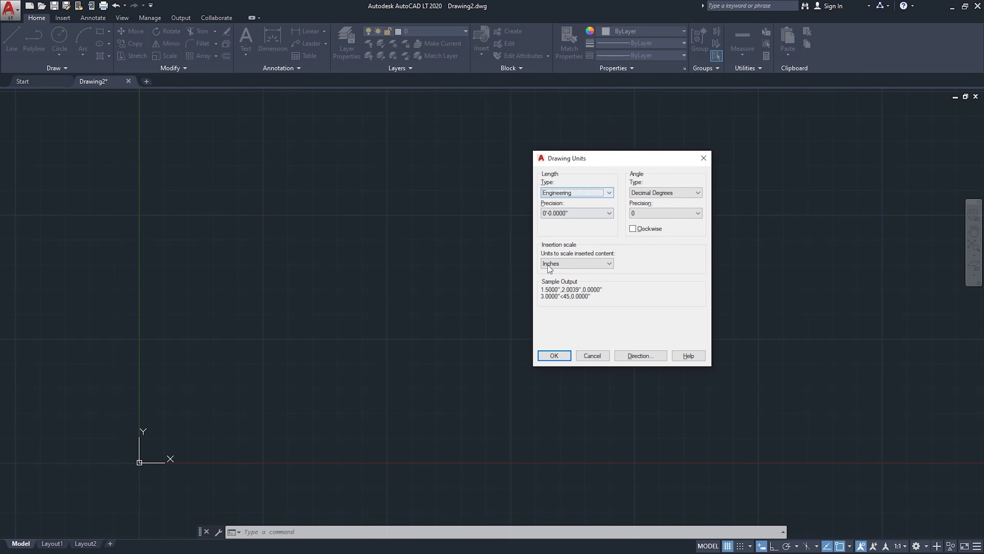
click(553, 355)
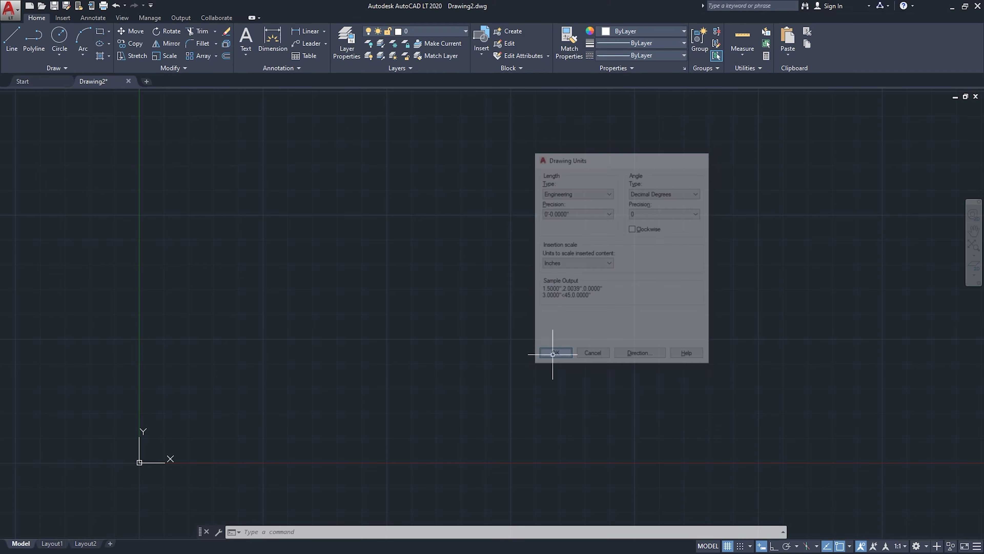
click(12, 37)
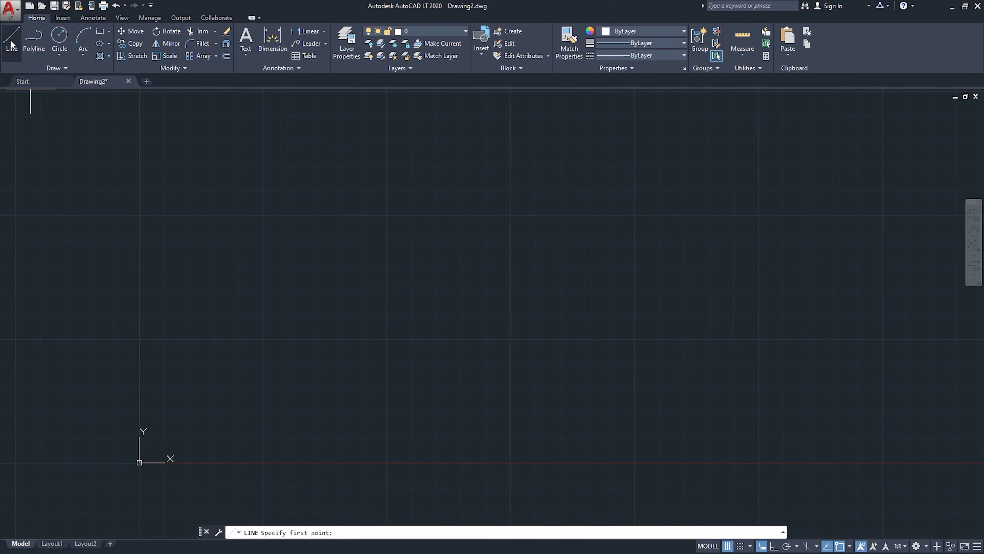
Draw a 2' horizontal line and center it in the view
click(356, 304)
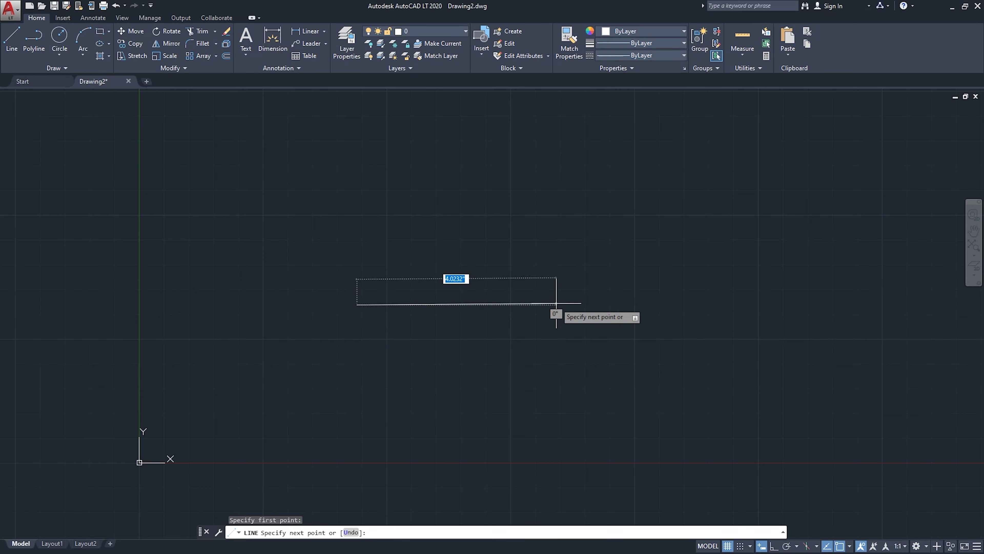
text(2')
key(Return)
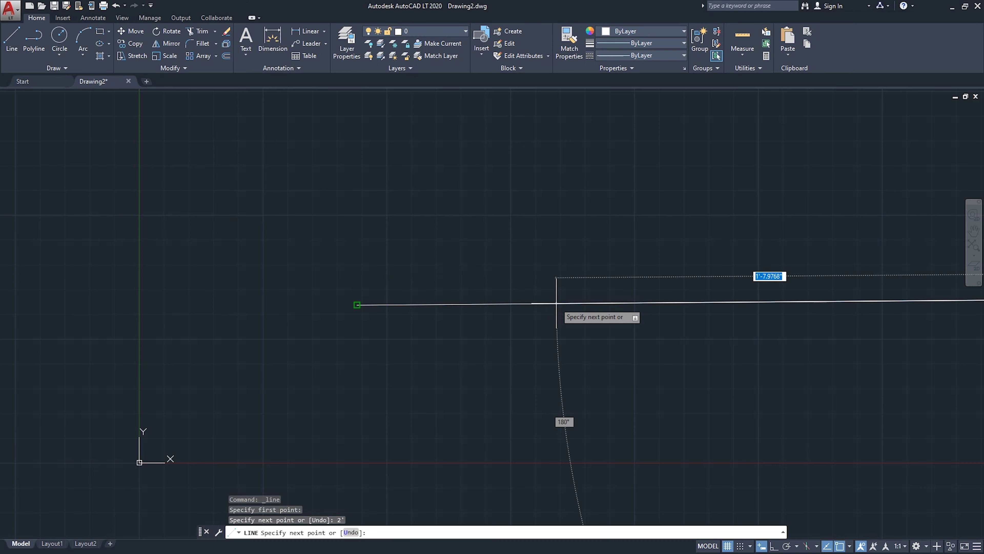
right_click(626, 371)
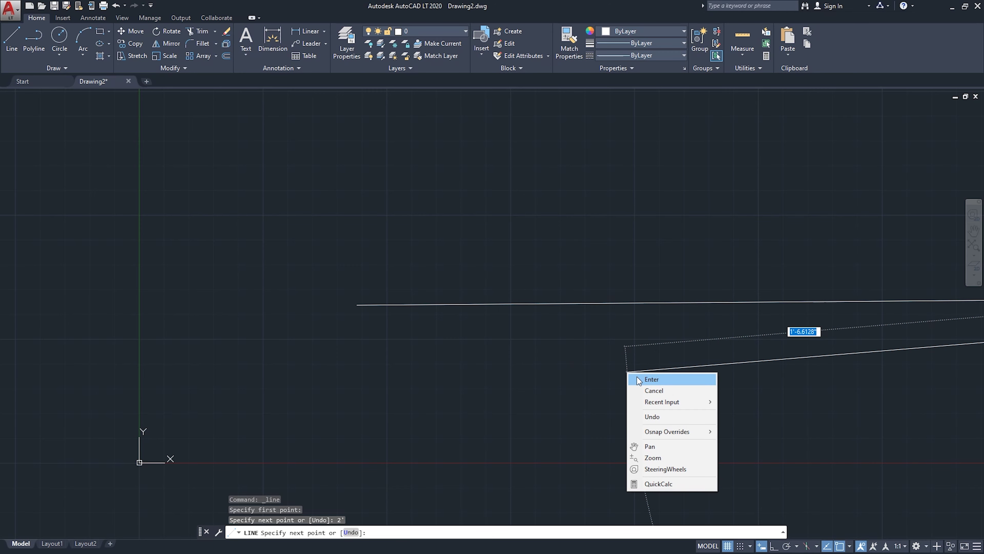
click(651, 379)
scroll(606, 321, down, 4)
mouse_move(671, 316)
middle_down()
mouse_move(565, 310)
mouse_move(524, 357)
middle_up()
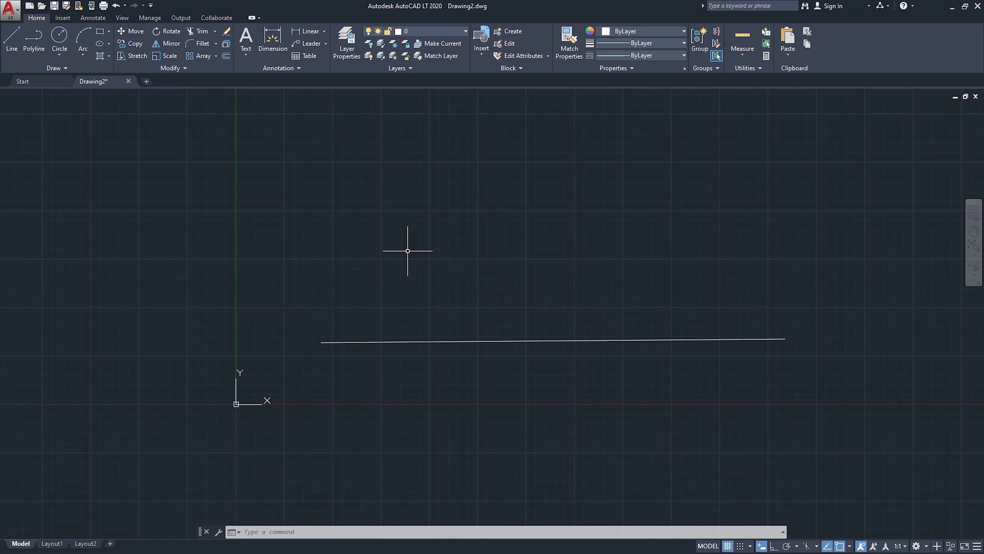
Draw a horizontal line of length 18 above the 2-foot line
click(13, 42)
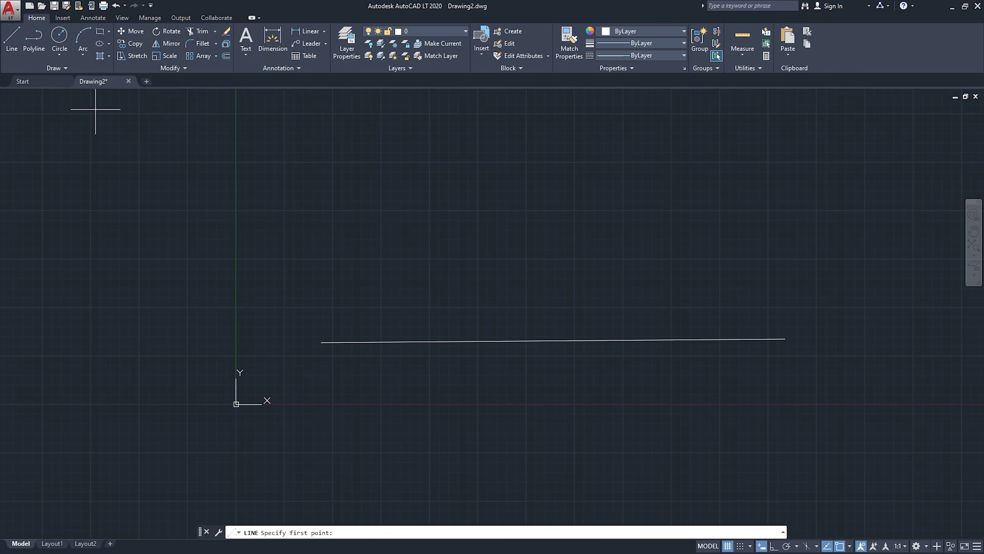
click(320, 293)
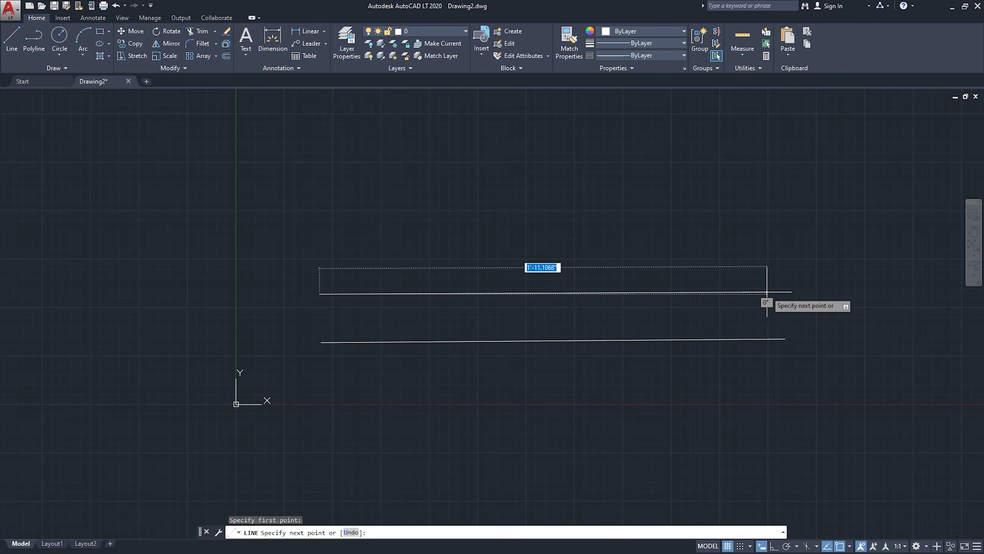
text(18)
key(Return)
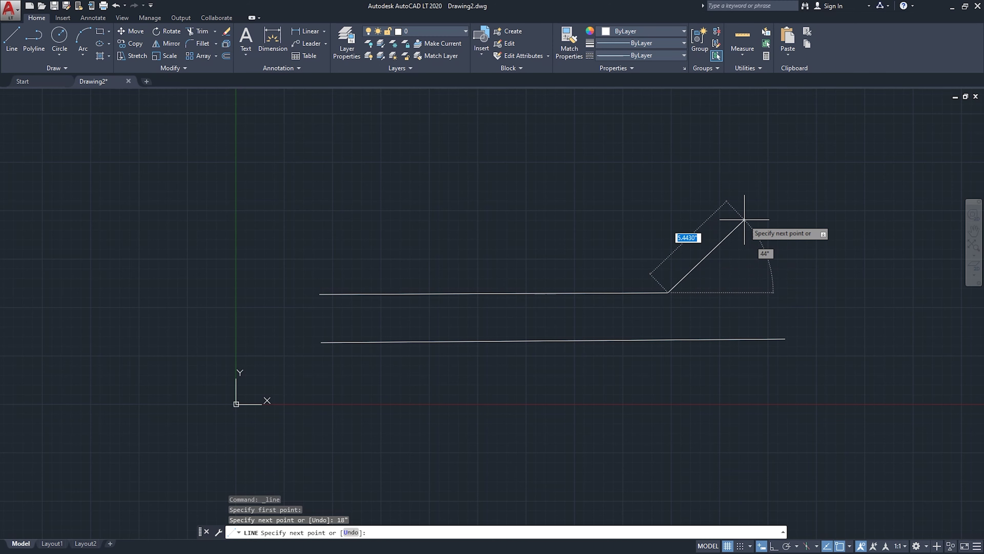
key(Return)
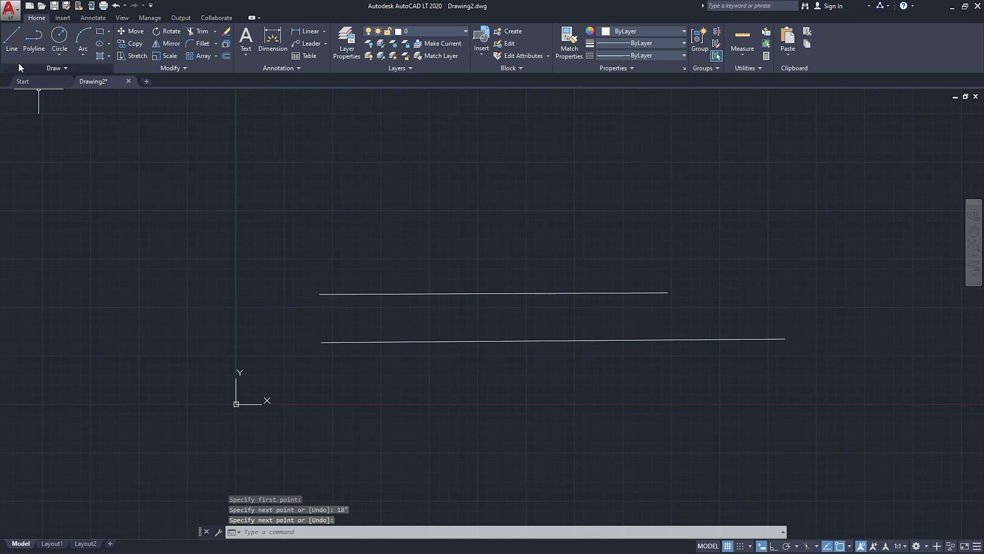
Draw a 1'6" horizontal line above the others, then turn snap off
click(11, 51)
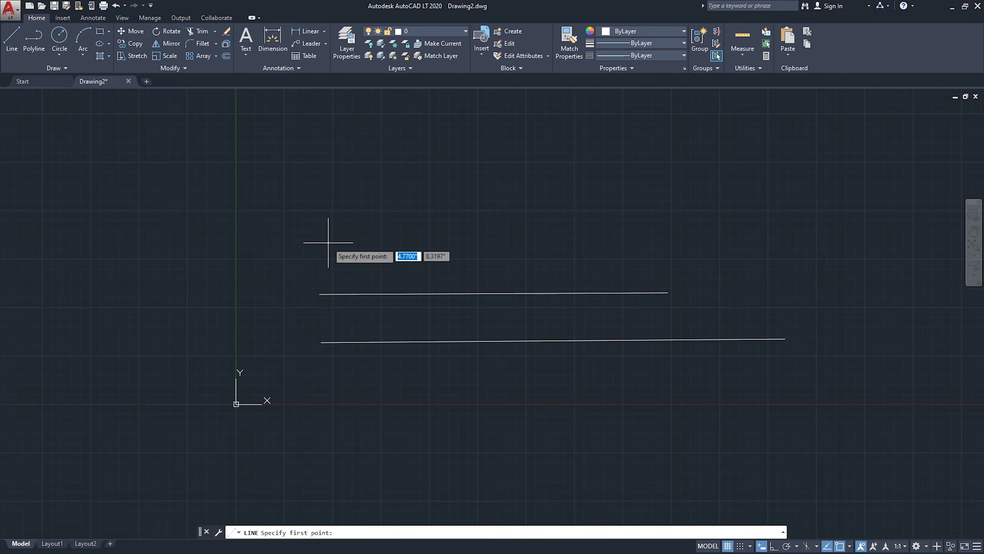
click(321, 251)
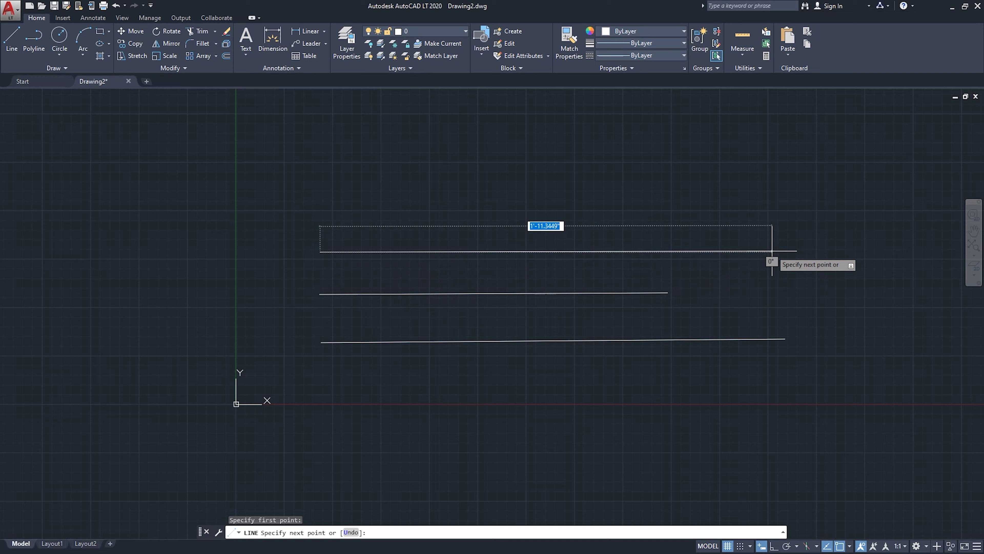
text(1;)
text(6)
key(Return)
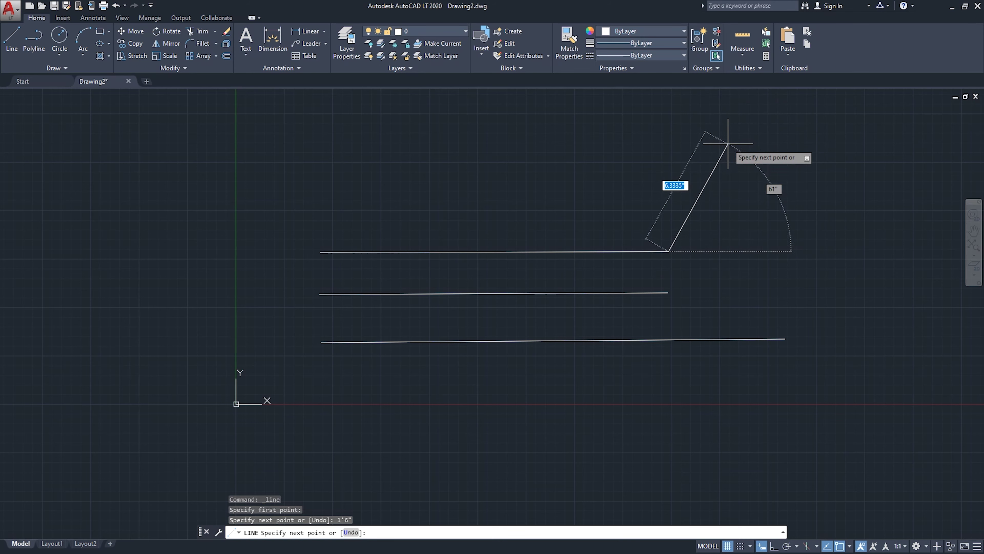
key(Return)
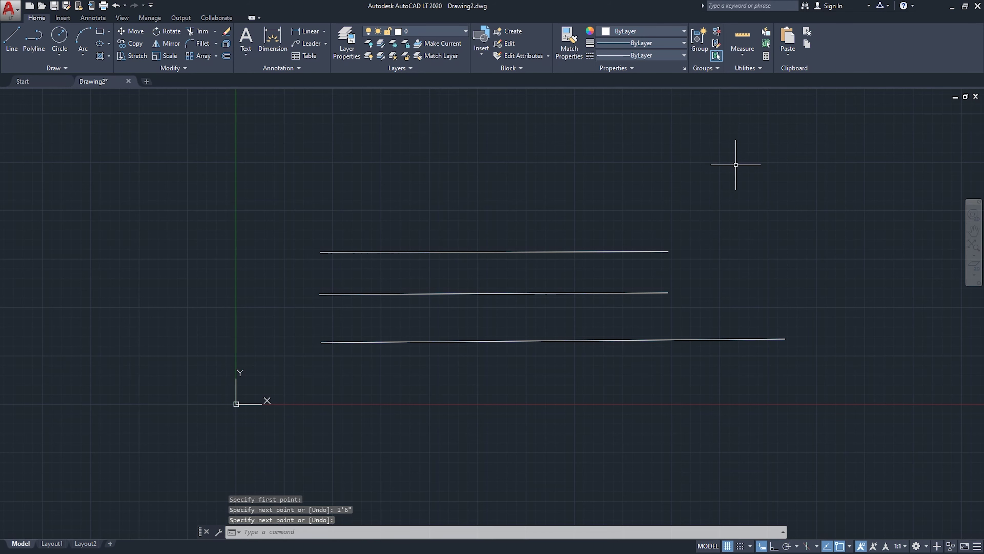
key(F9)
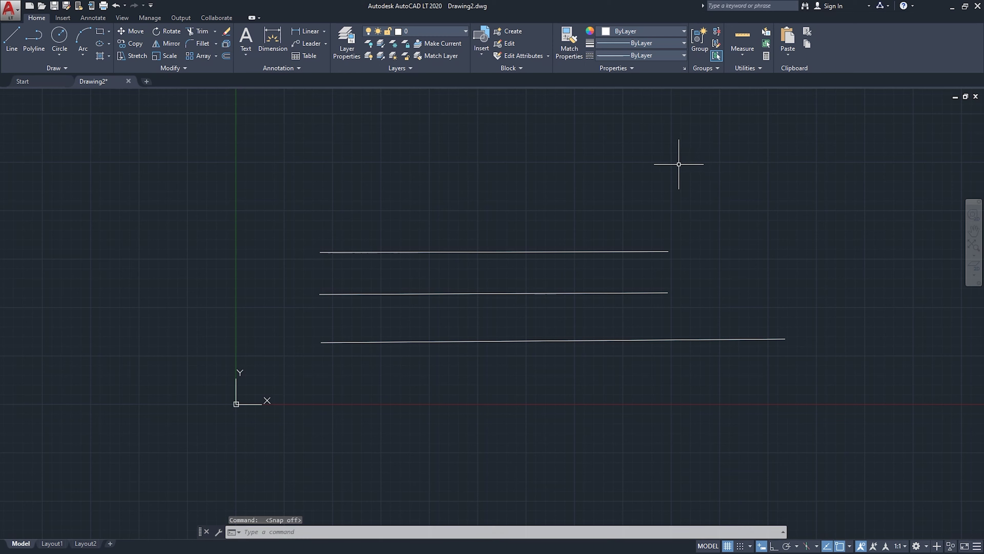
Change length units to Architectural at 1/16" precision via UN
text(UN)
key(Return)
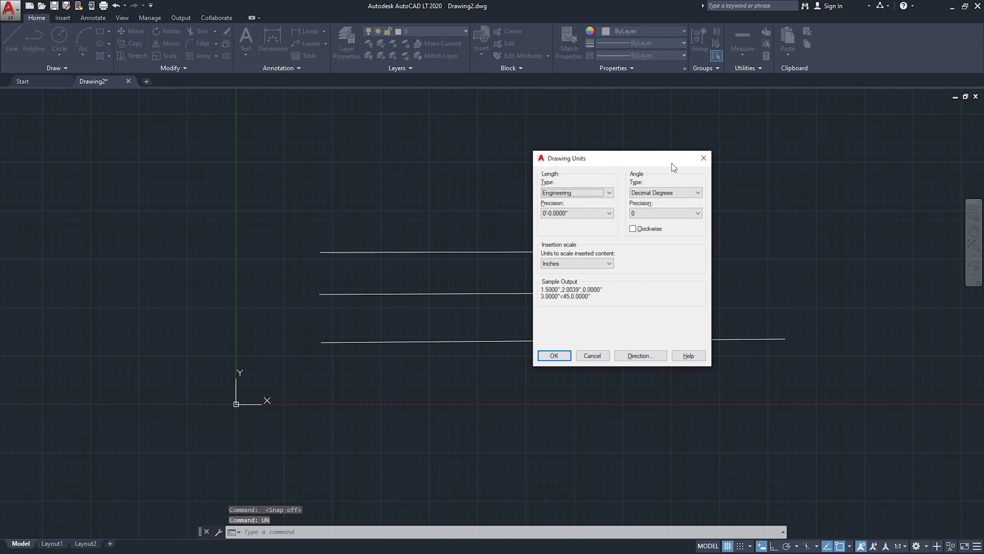
click(575, 192)
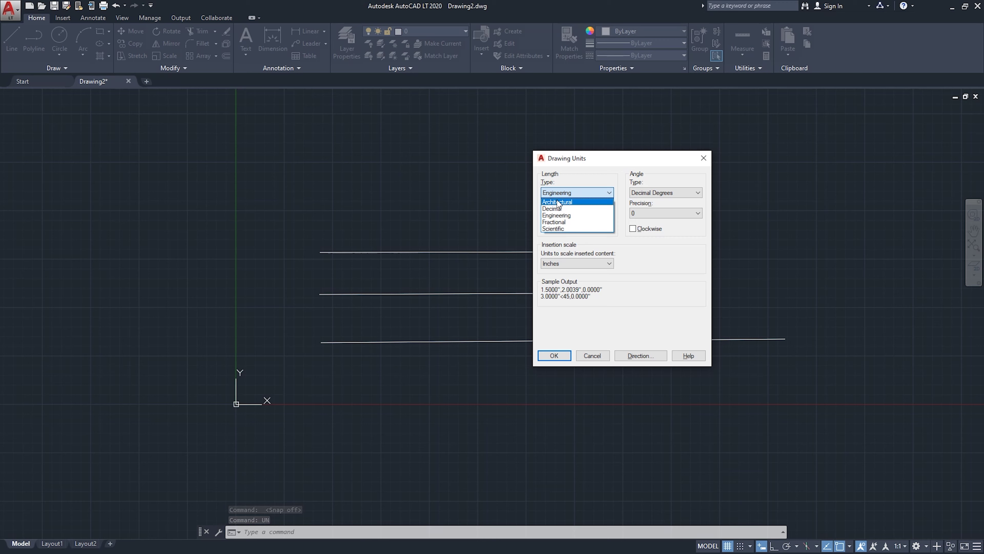
click(558, 202)
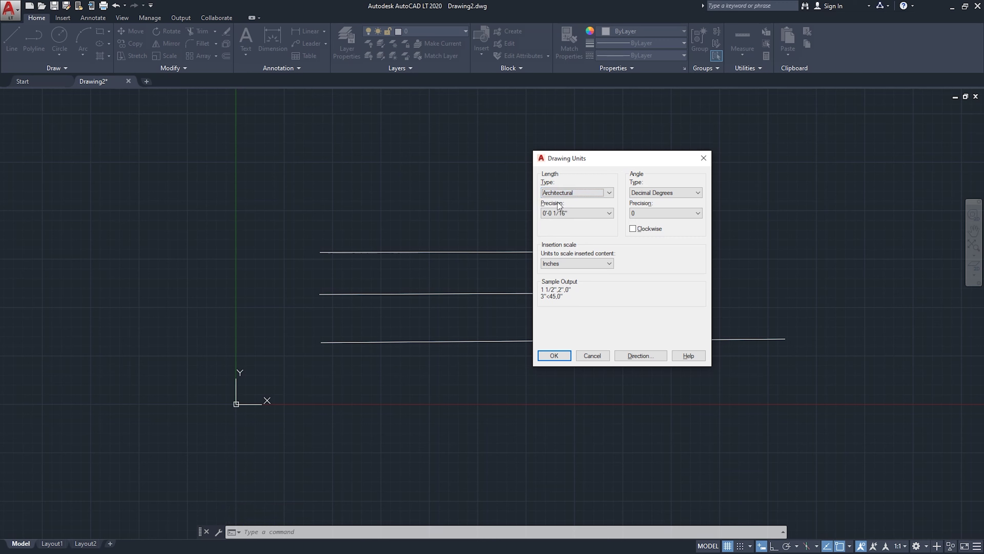
click(554, 356)
click(9, 53)
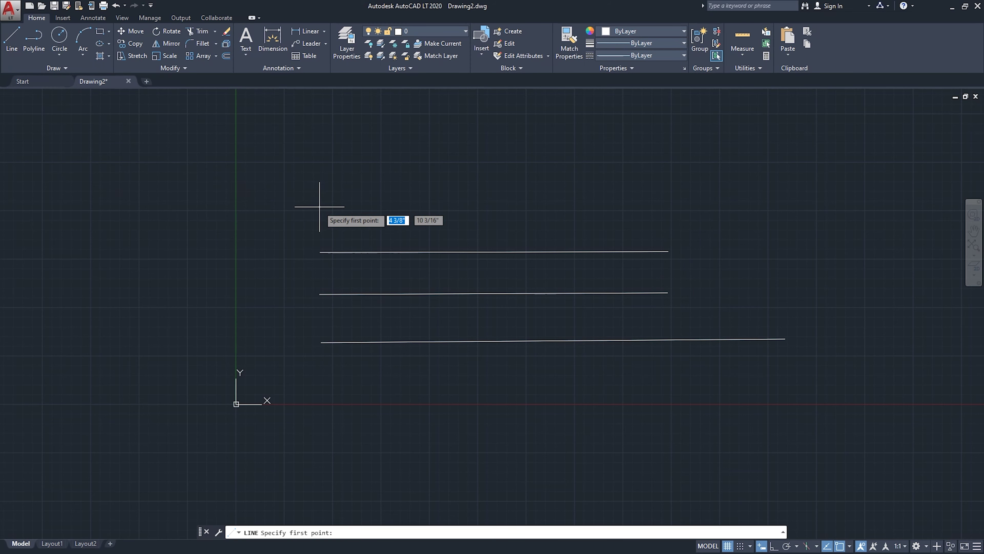
Draw a 6-inch horizontal line above the three existing lines
click(319, 206)
text(6)
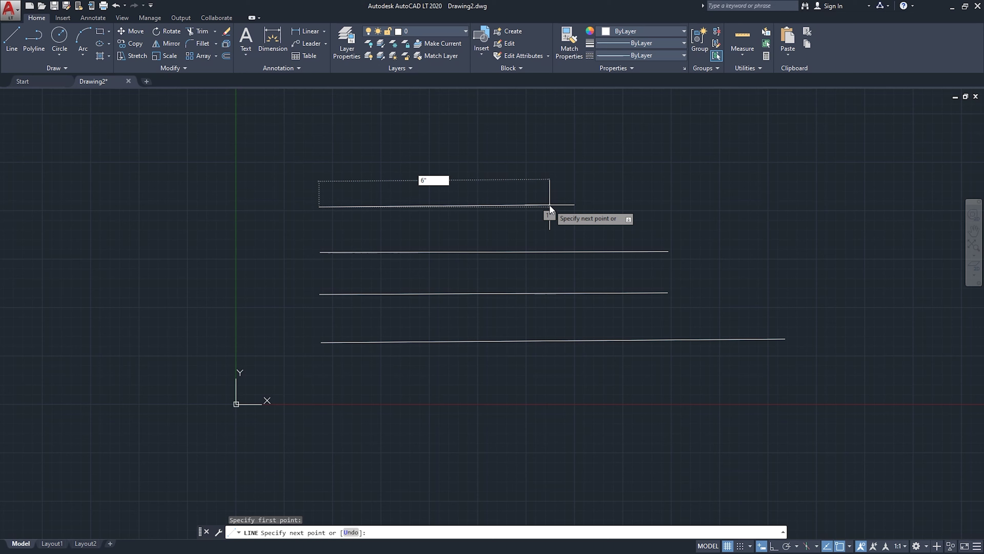
key(Return)
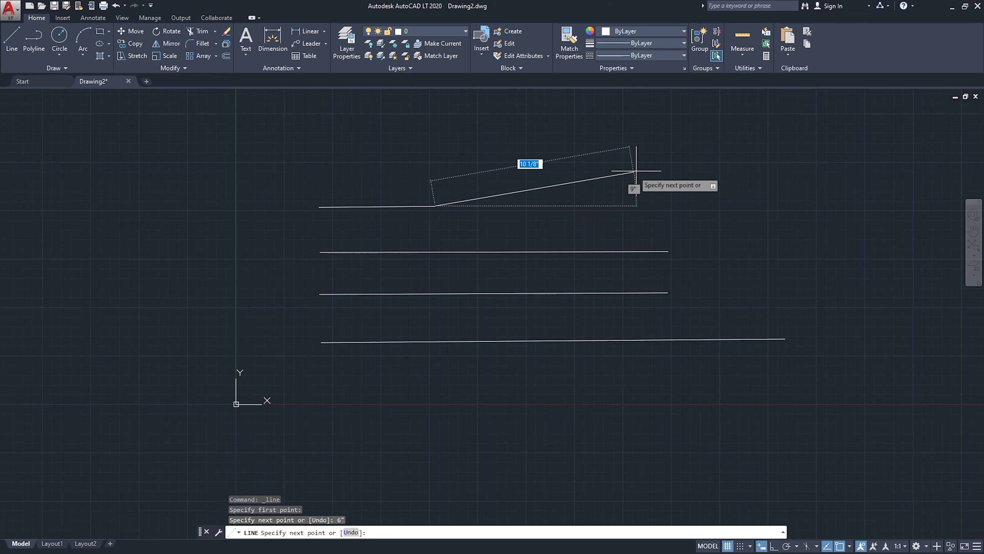
right_click(492, 134)
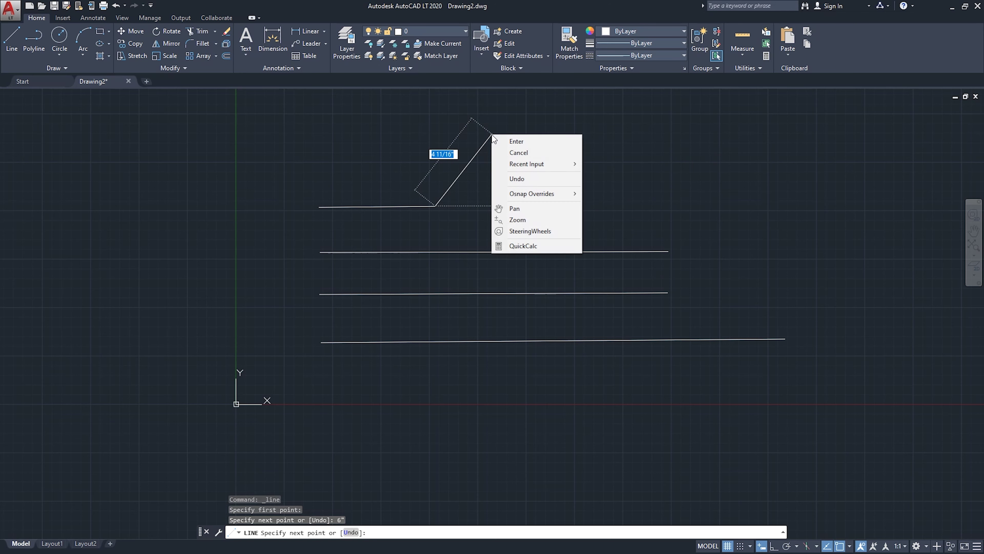
click(542, 142)
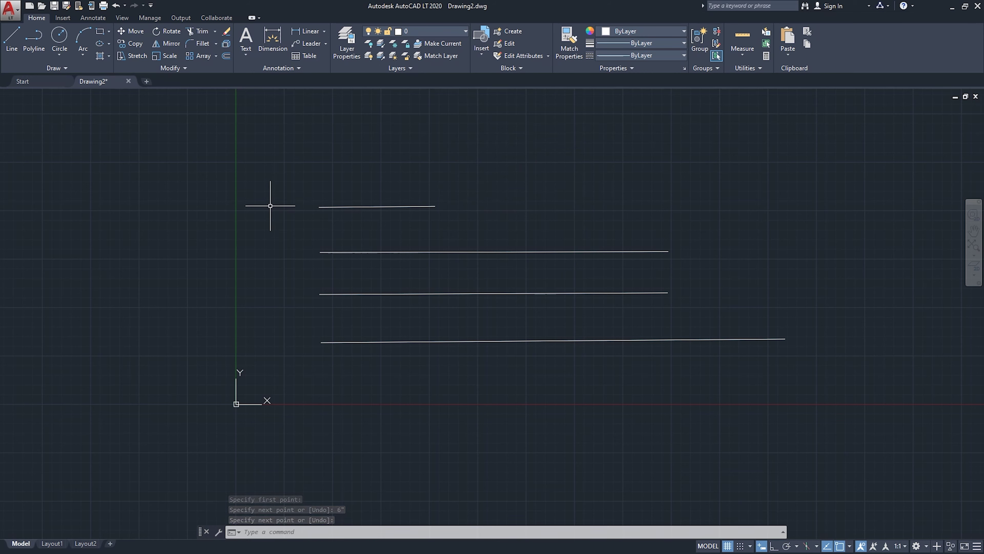
middle_drag(404, 177, 398, 244)
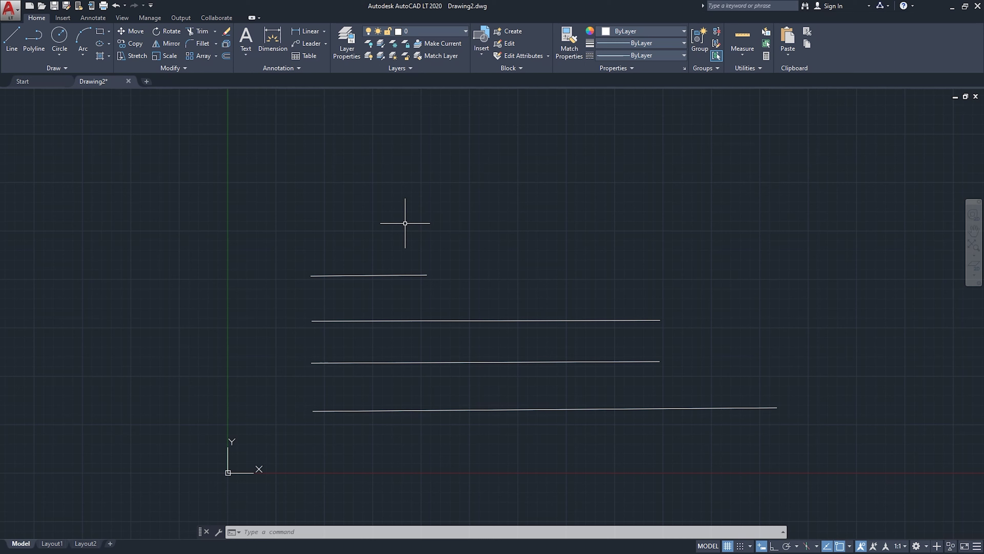
Review the Drawing Units settings unchanged, then abandon a new line attempt
text(UN)
key(Return)
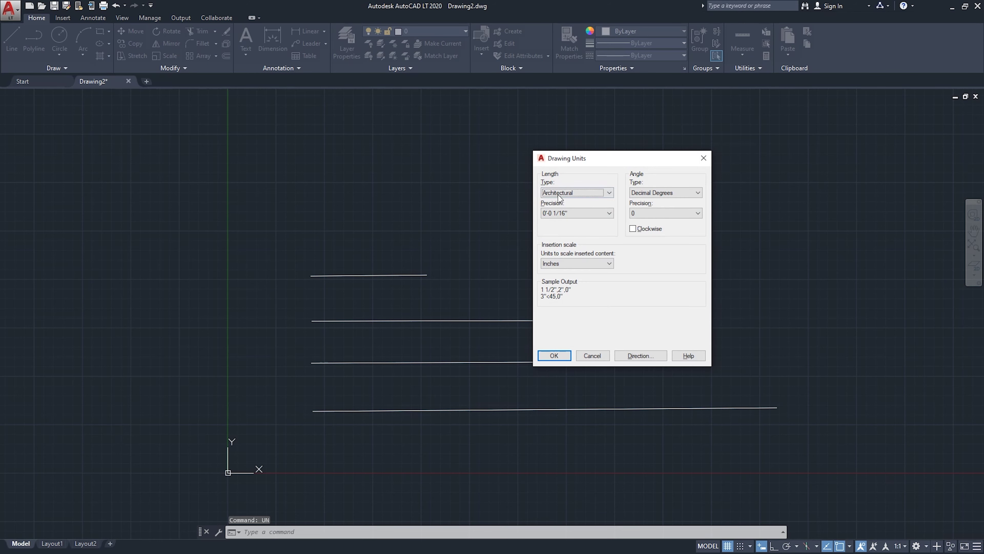
click(703, 158)
click(17, 50)
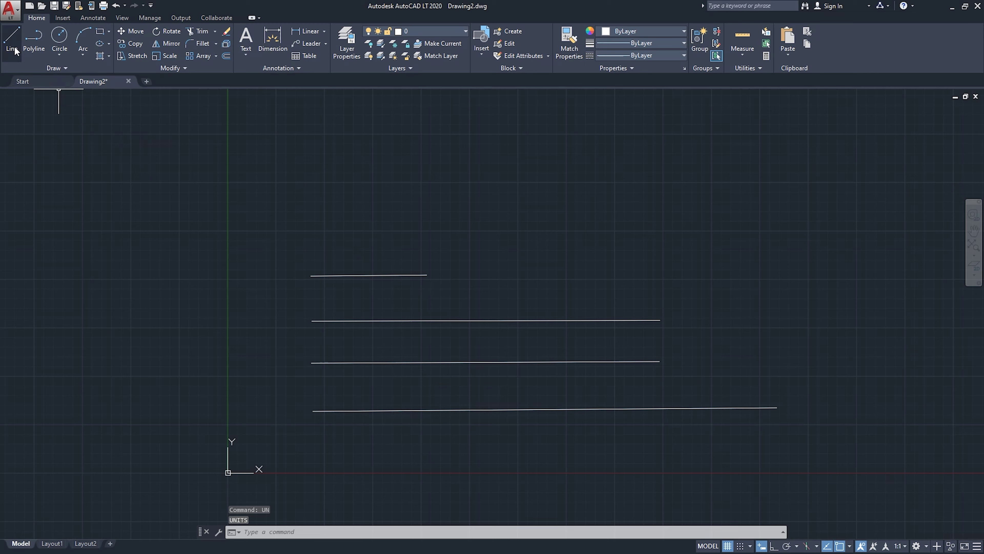
click(314, 232)
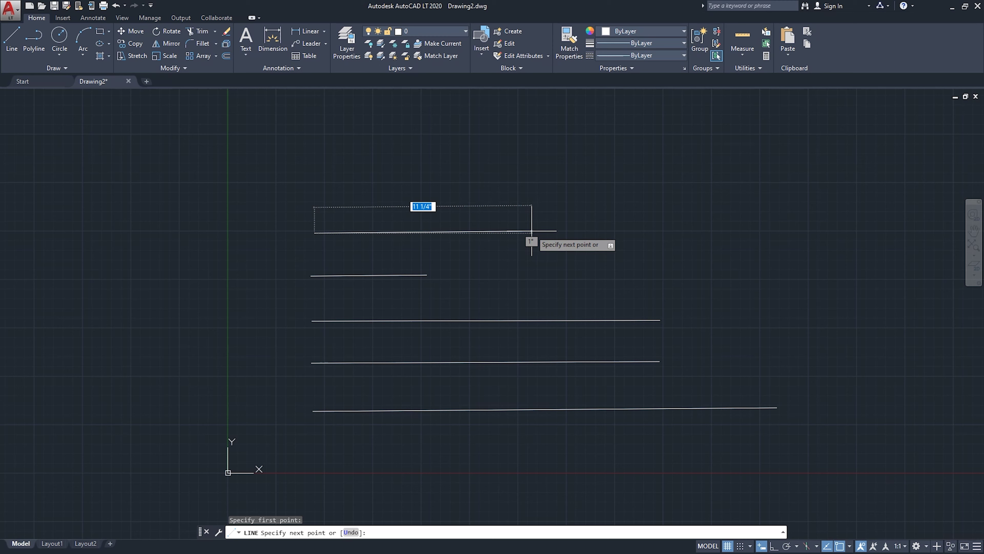
key(Escape)
key(Escape)
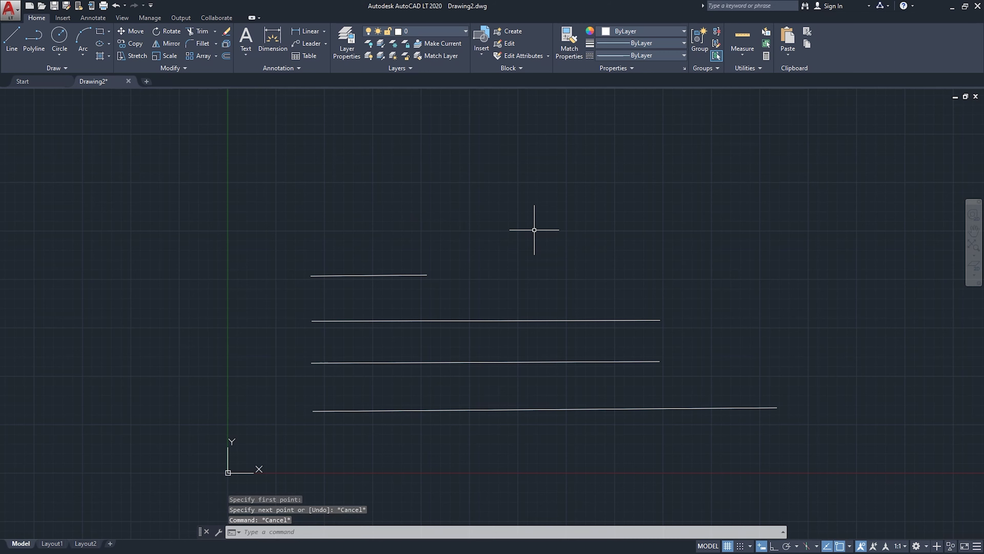
Switch length units back to Engineering, cancelling a first line attempt
text(UN)
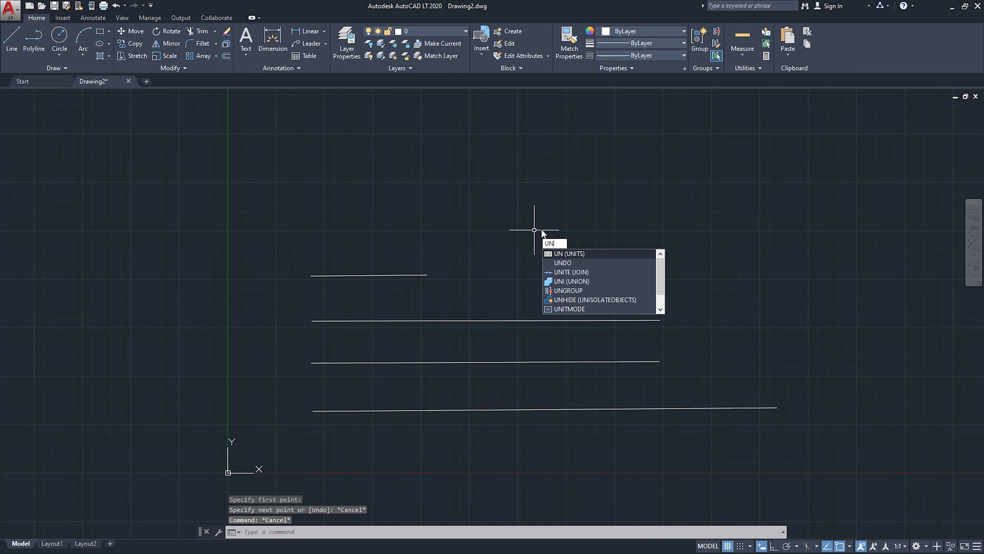
key(Return)
click(566, 192)
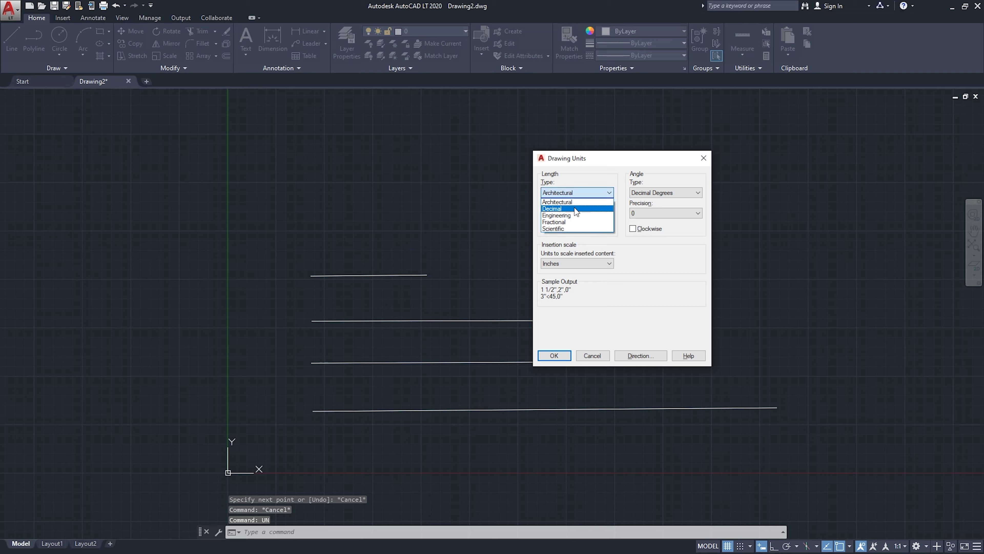
click(569, 214)
click(554, 355)
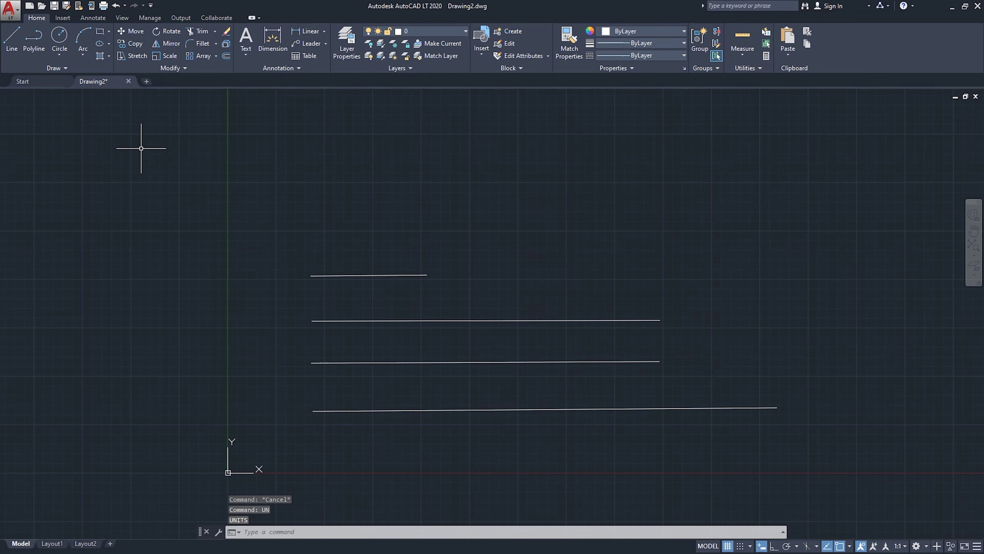
click(12, 45)
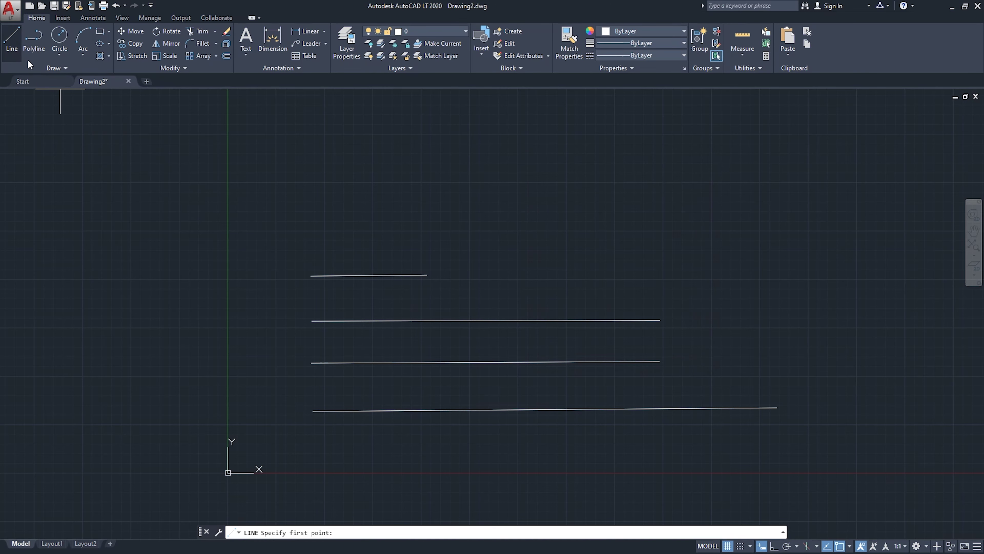
click(310, 229)
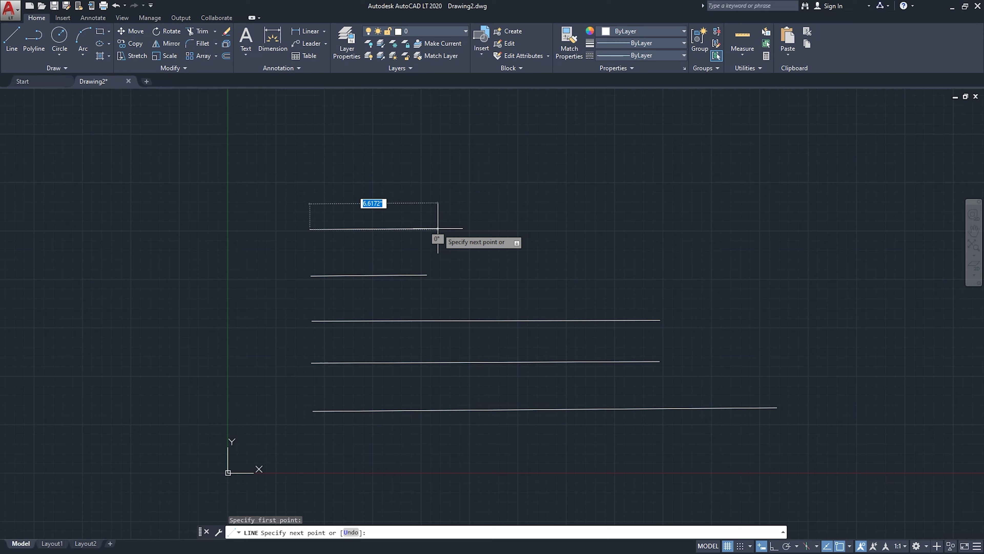
key(Escape)
key(Escape)
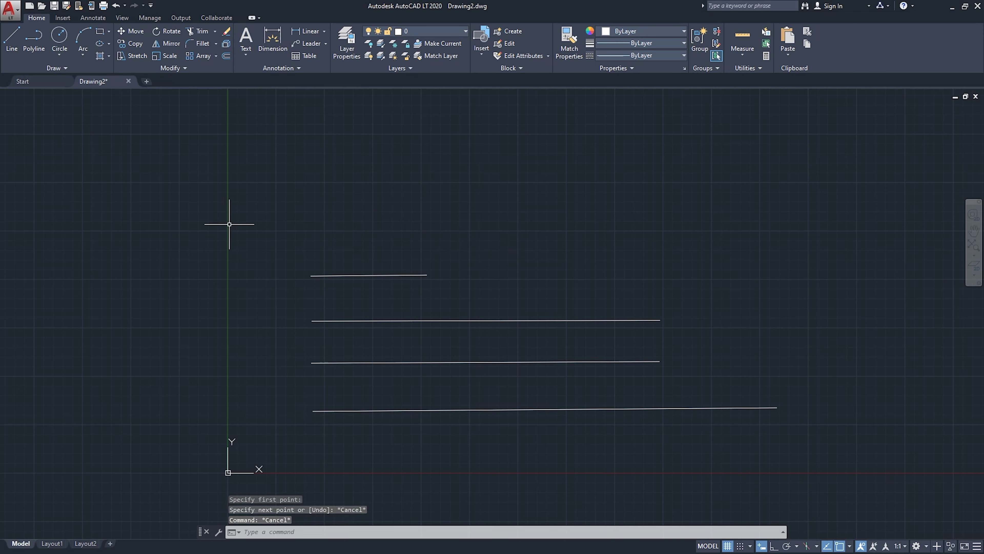
Draw an 11.5" horizontal line above the 6-inch one and turn polar tracking off
click(6, 47)
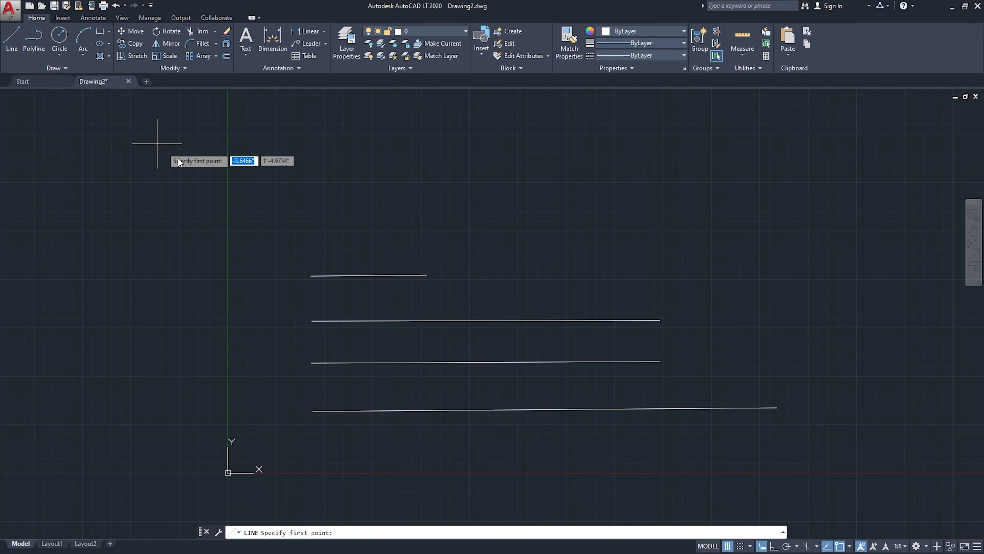
click(311, 237)
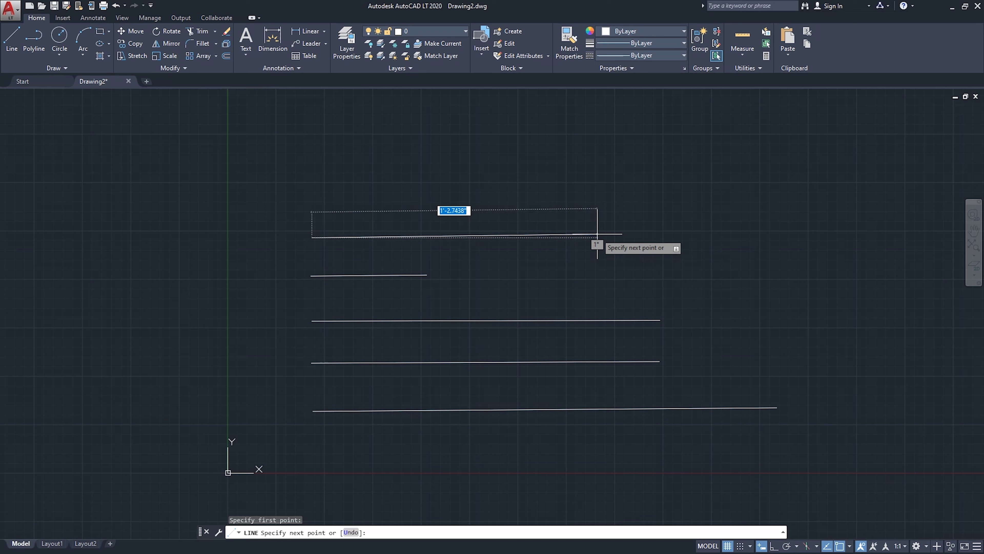
text(11)
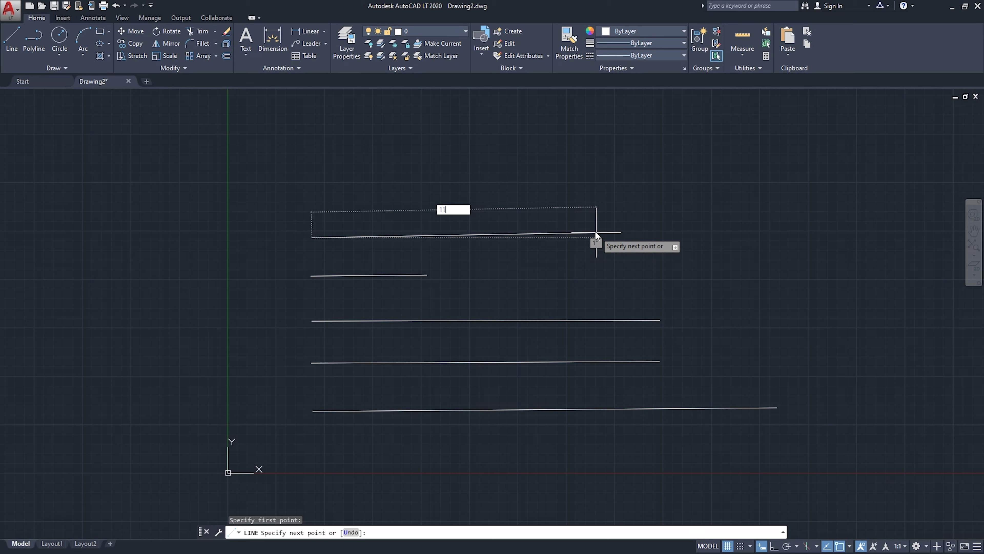
text(.5")
key(Return)
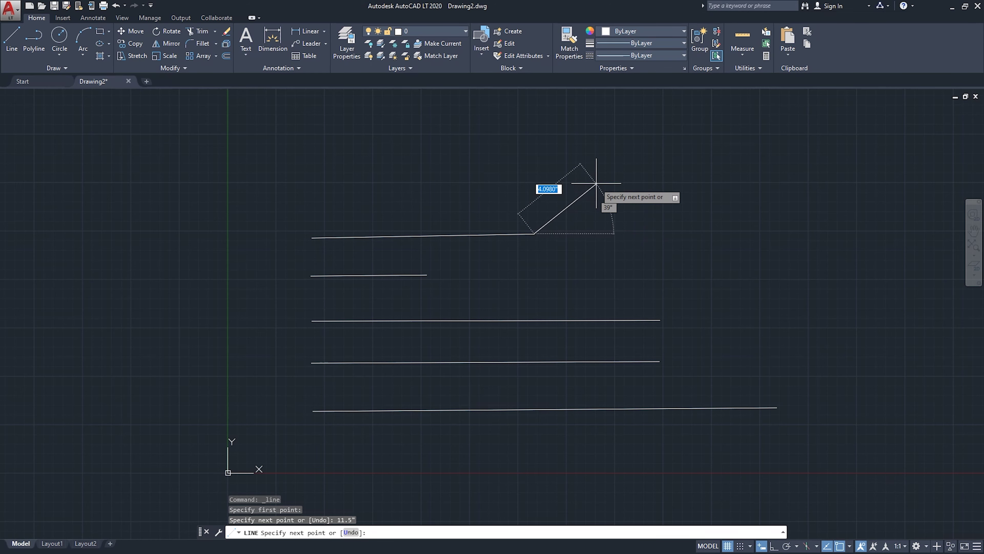
key(Escape)
key(F10)
middle_drag(549, 176, 474, 173)
key(alt)
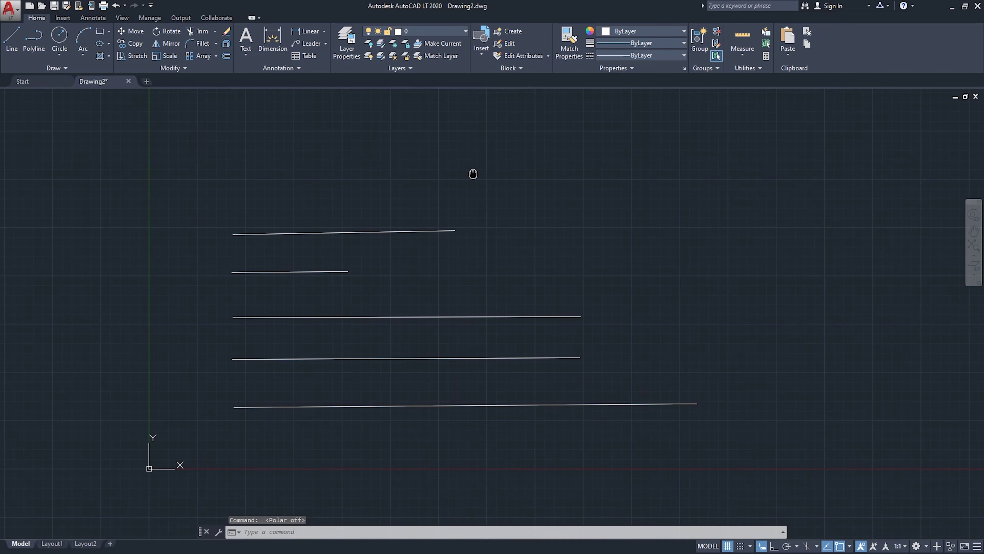
Draw an 11-1/2" horizontal line on top of the stack of lines
click(11, 38)
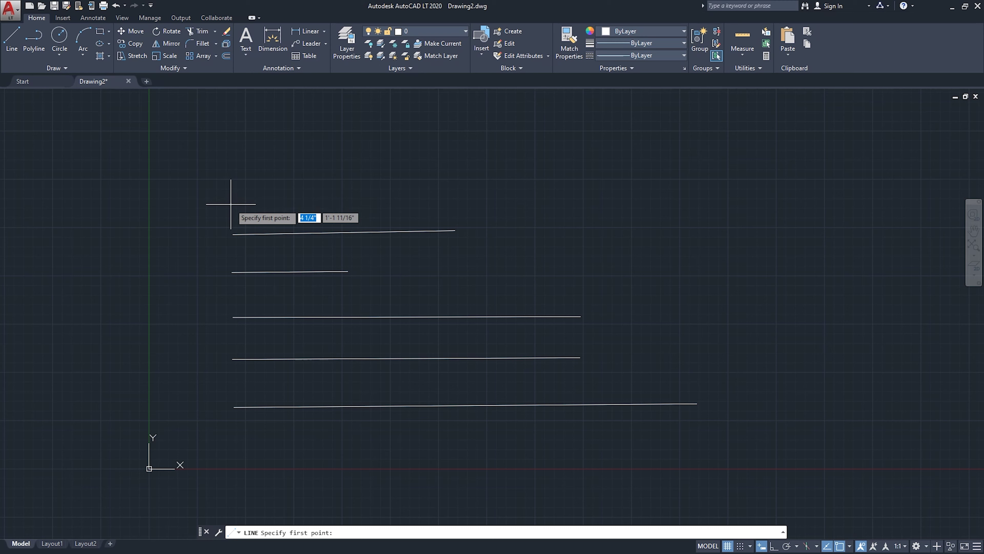
click(232, 199)
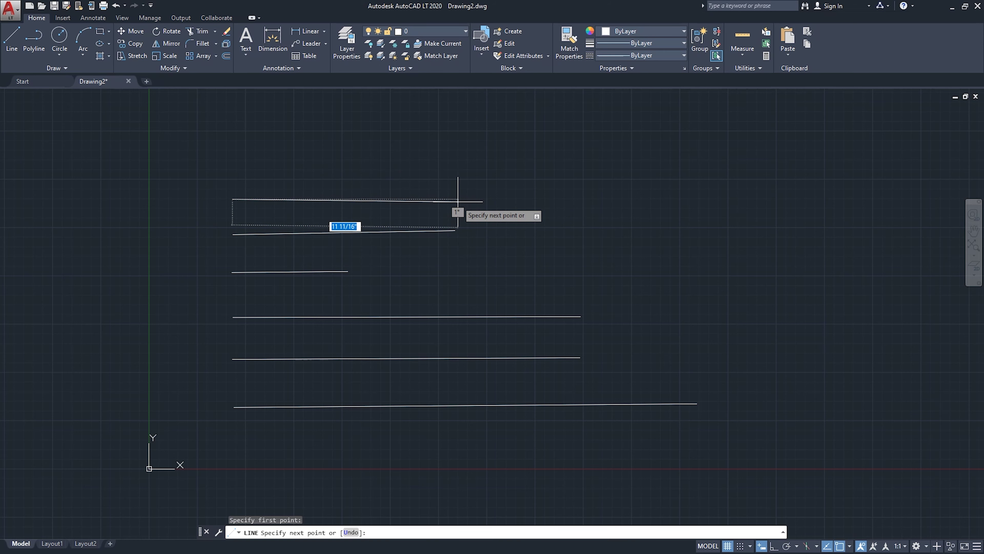
text(11-)
key(Return)
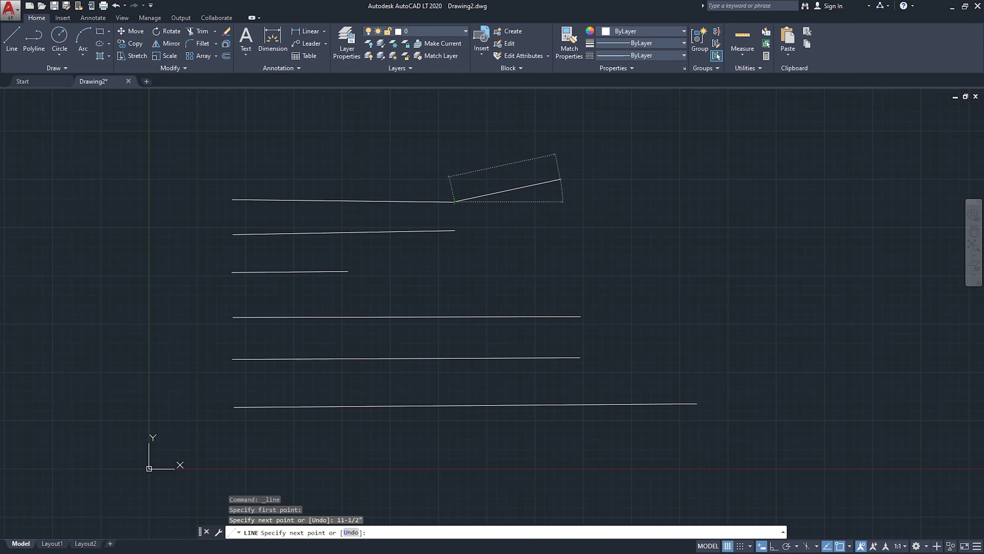
key(Escape)
middle_drag(492, 218, 481, 216)
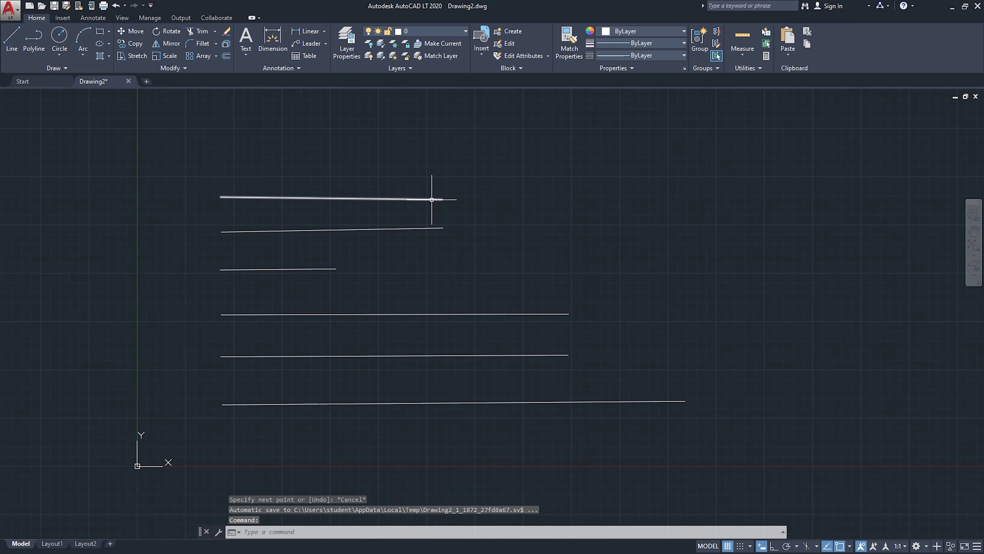
Draw a 6.5" horizontal line to the right of the stack
click(12, 39)
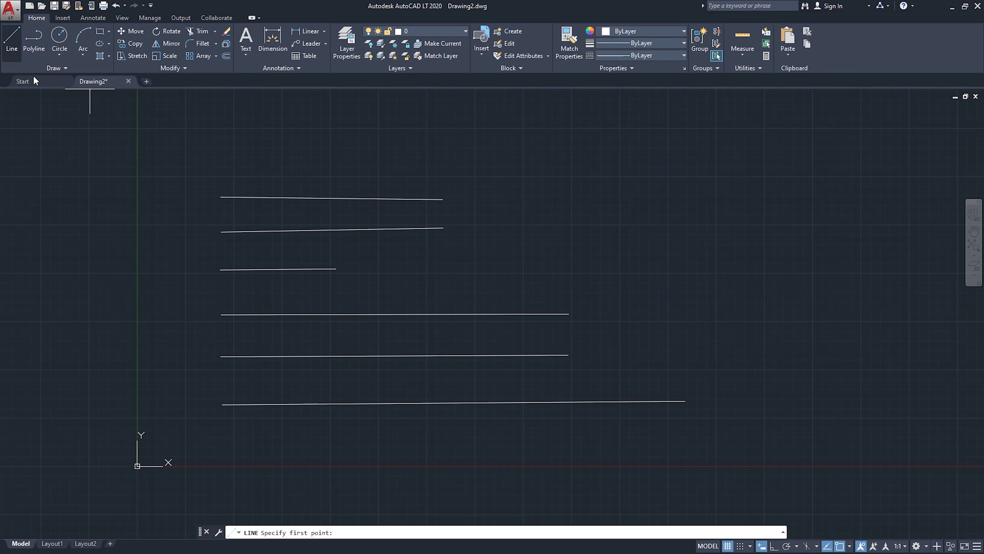
click(586, 239)
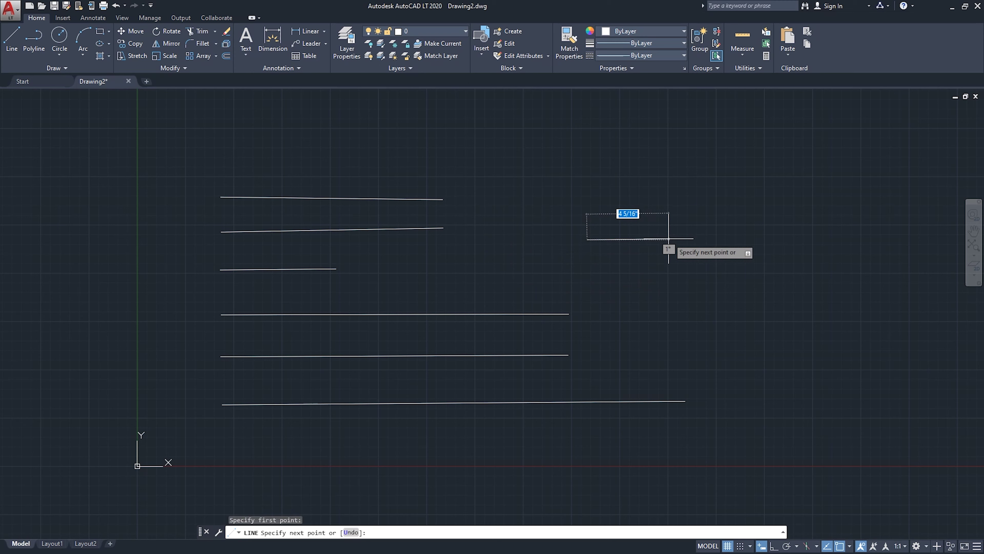
text(6.)
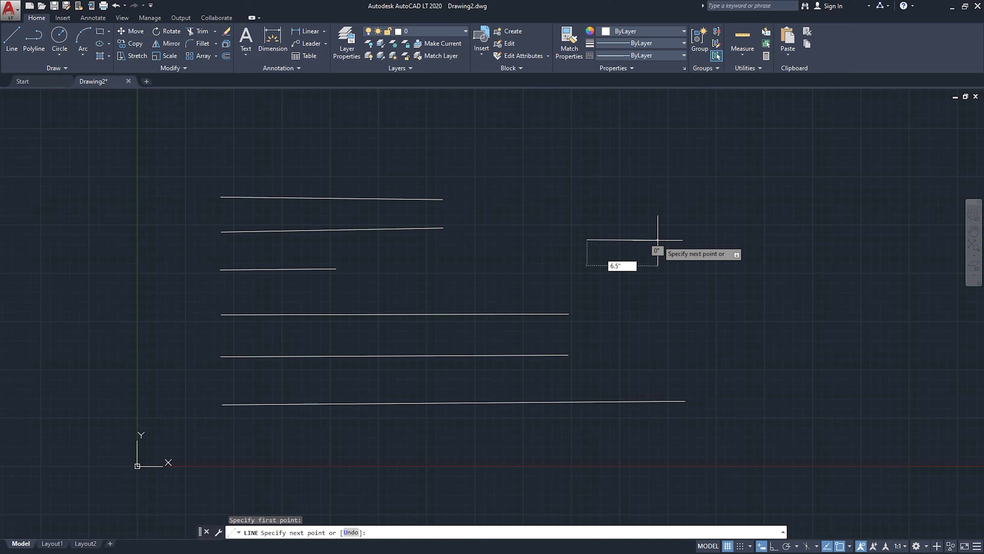
text(5)
key(Return)
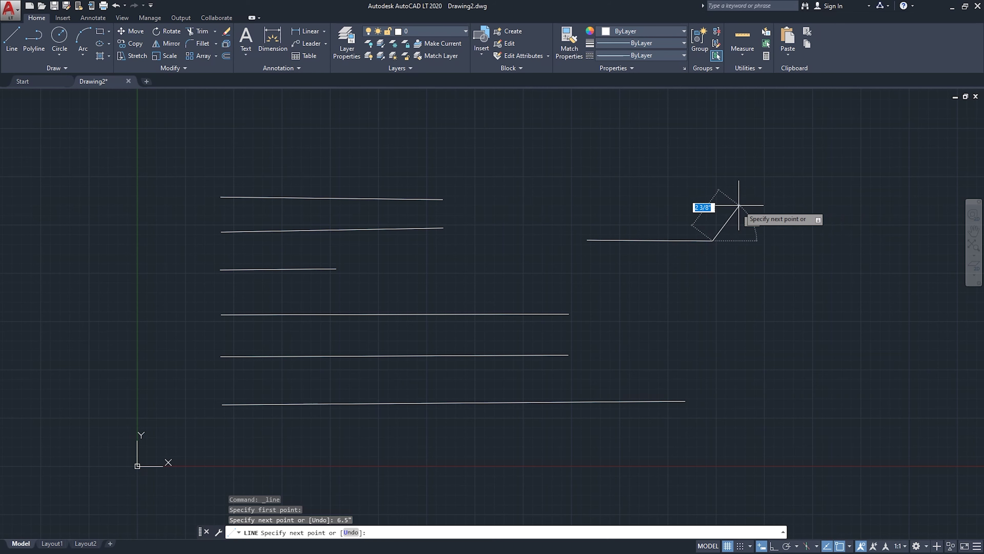
key(Return)
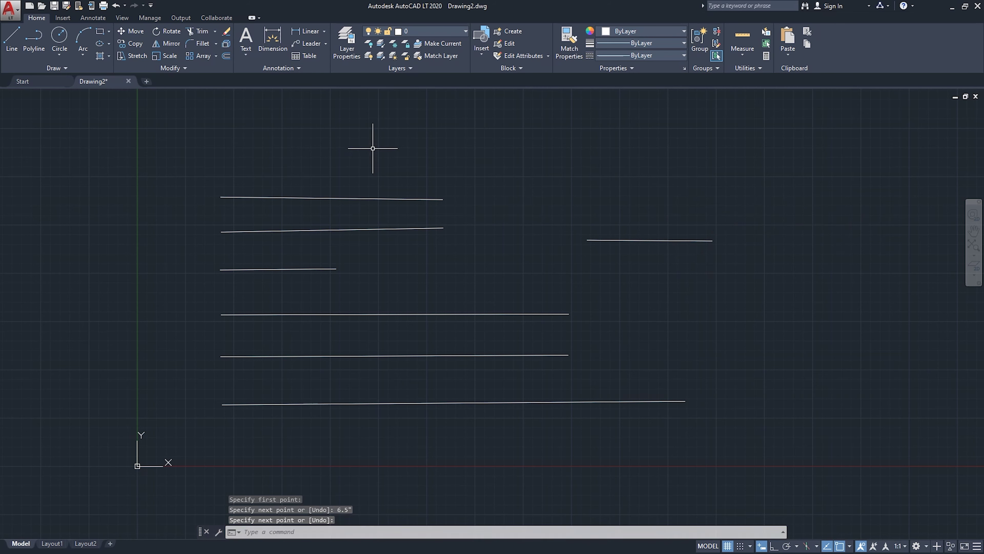
Draw a 6-1/2" line above it and bring an empty Notepad over the drawing
click(11, 40)
click(575, 204)
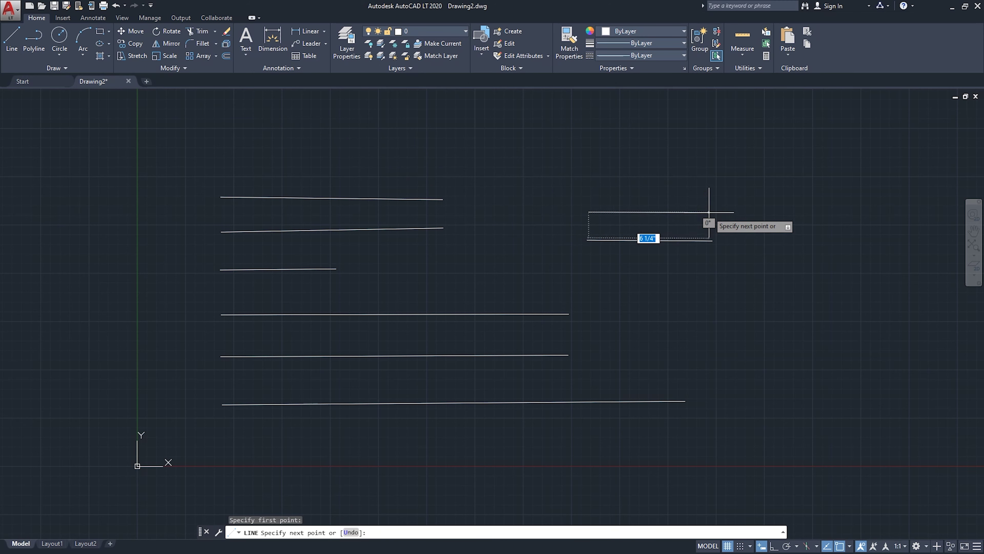
text(6-1/2")
key(Return)
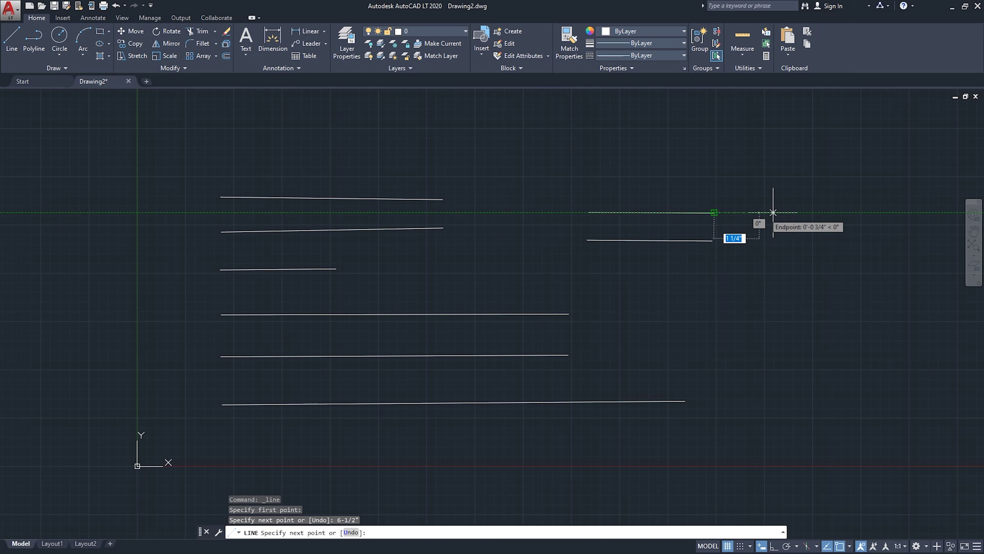
right_click(775, 155)
click(790, 163)
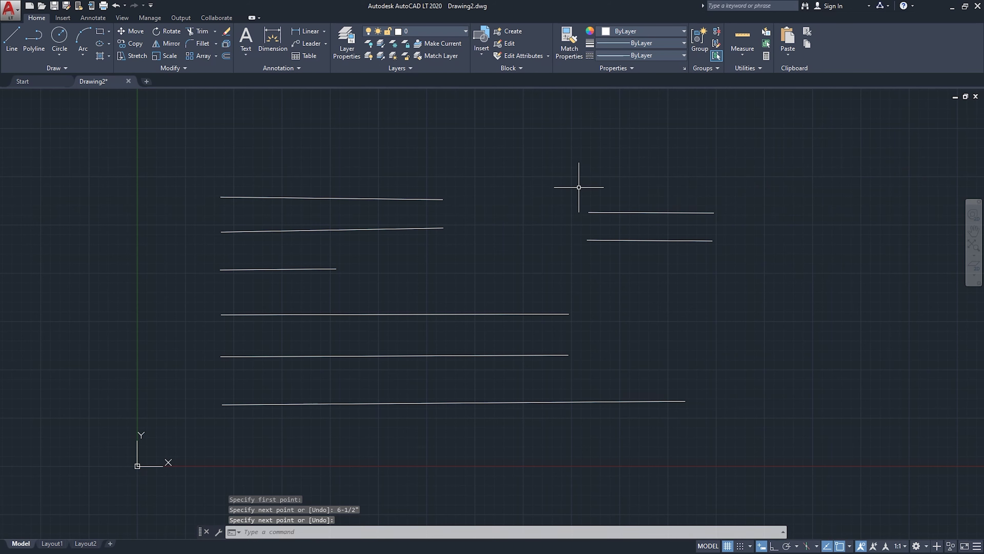
key(F9)
key(F9)
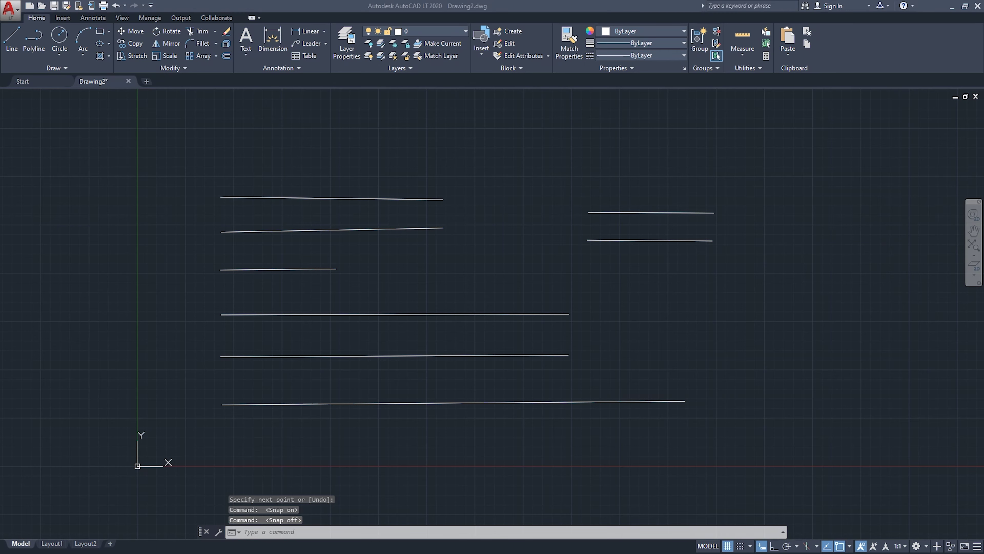
drag(980, 151, 820, 112)
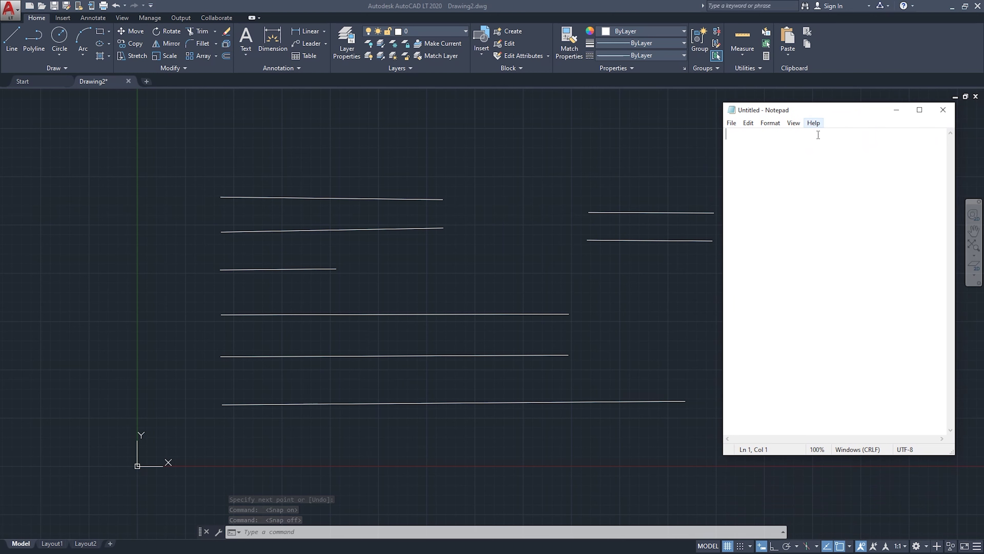
Type the heading UNITS IN AUTOCAD plus notes on the UN units menu and choosing Architectural or Engineering
click(796, 155)
text(UNI)
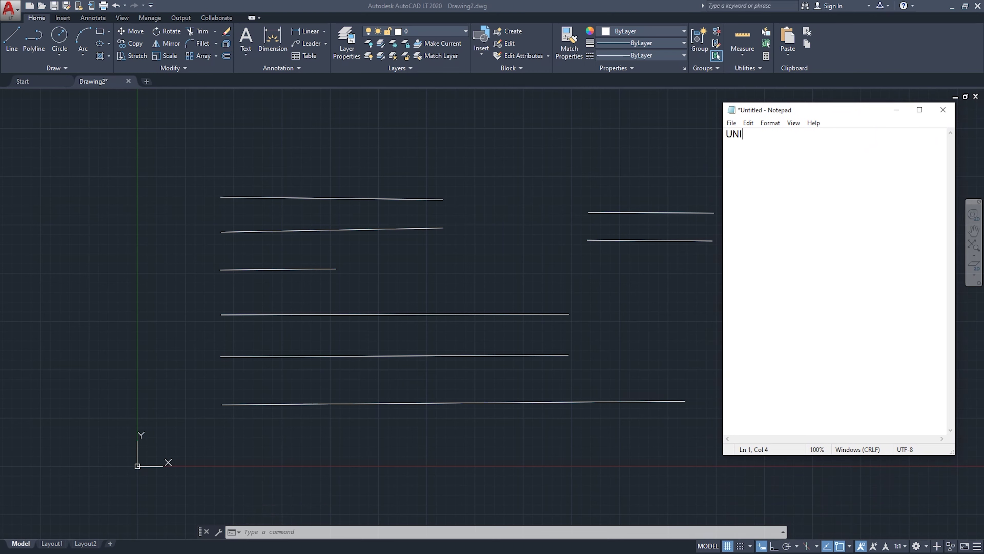
text(TS IN AUTOCAD)
text(UNITS MENU)
text(: U +)
text( N + ENTER)
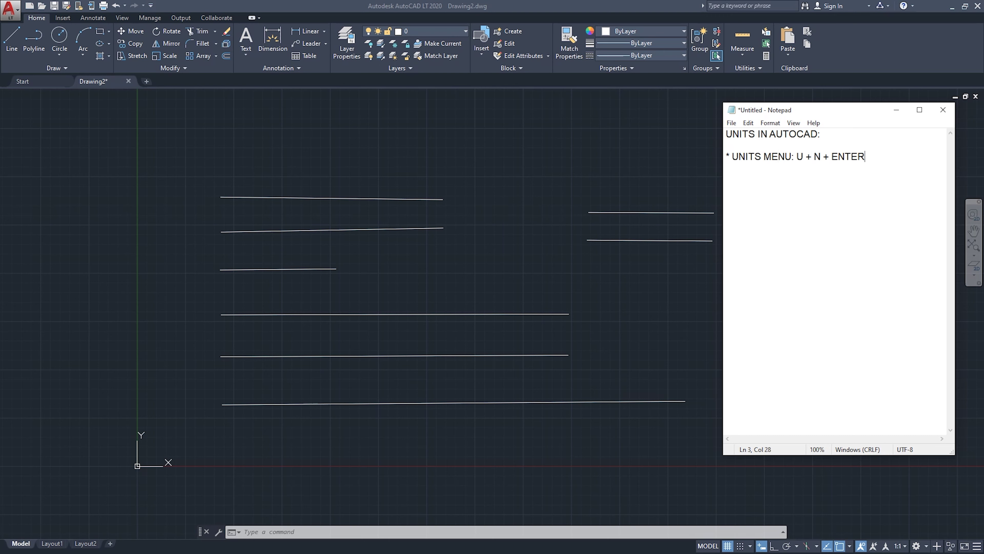
text( * CHOOSE "ARCHIT)
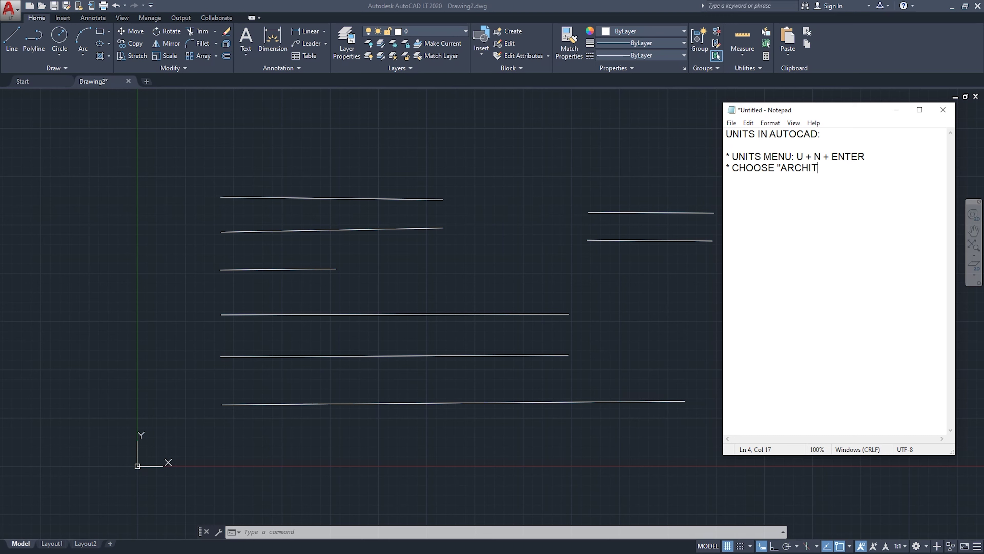
text(ECTURAL" OR "ENGINEERING)
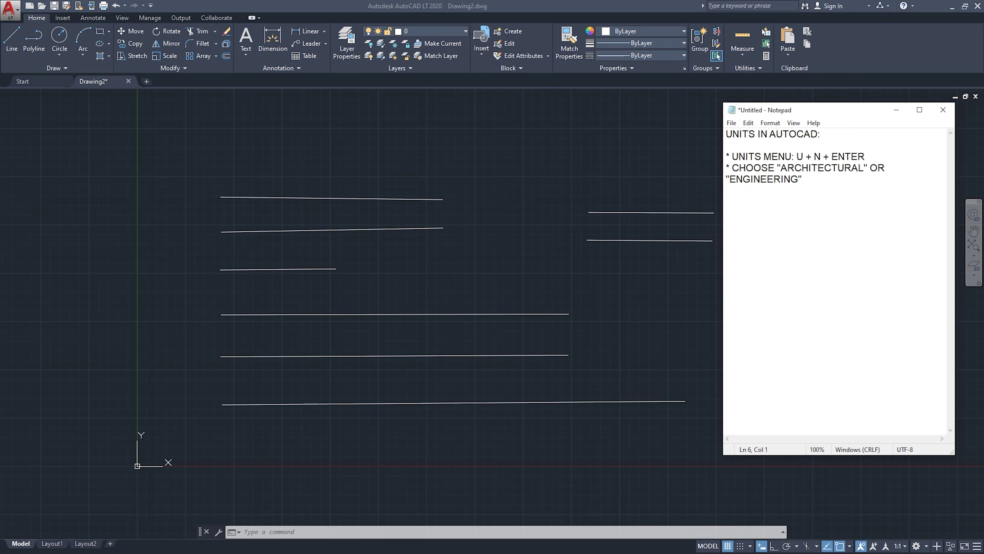
Add the note: KEEP OR CHOOSE "PRECISION" TO 1/16"
text(KEEP OR CHOOSE PR)
key(BackSpace)
key(BackSpace)
text("PRE)
key(BackSpace)
key(BackSpace)
text(PRECISION" T)
key(BackSpace)
key(BackSpace)
key(BackSpace)
text(" TO 1/15)
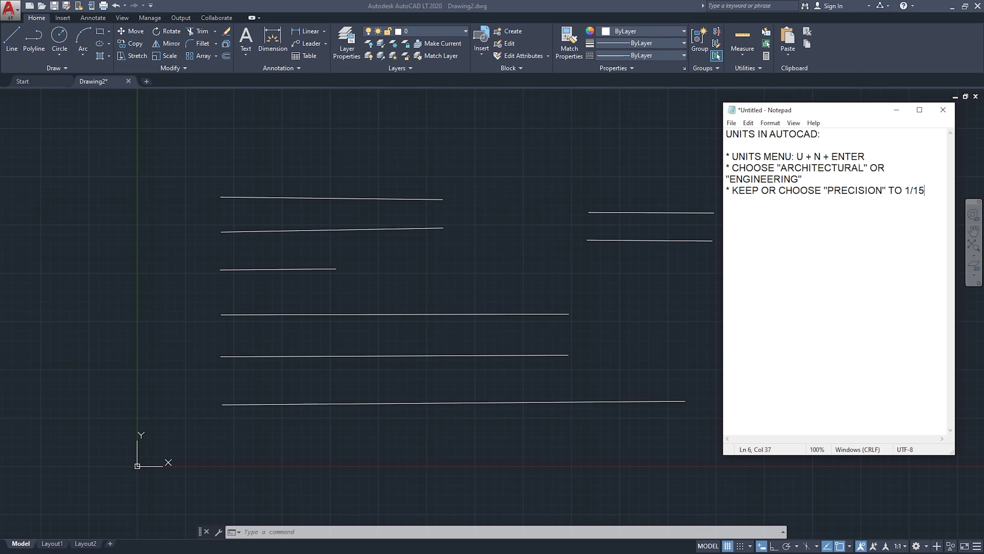
key(BackSpace)
text(6")
key(Return)
Note that AutoCAD accepts decimal (0.5") and fractional (1/2") values and defaults to inches
text(* AUTOCAD UNDERSTANDS BOTH DECIMALVALUES (0.5"))
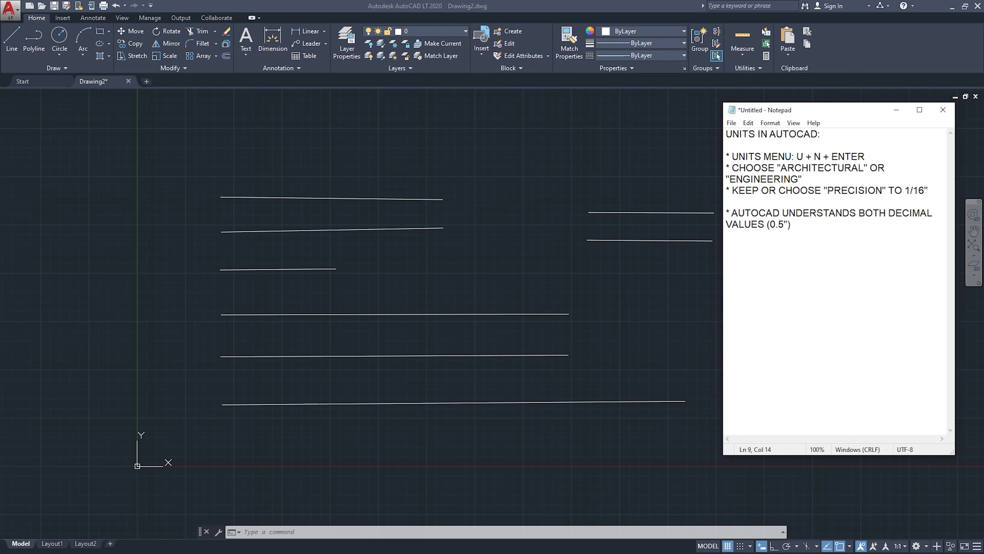
text( AND FRACTIONAL CAV)
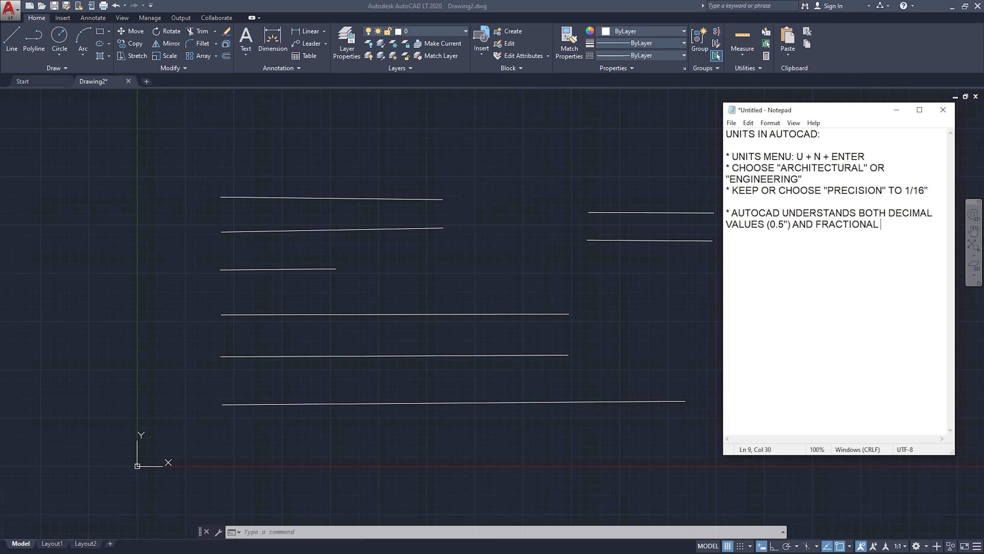
key(BackSpace)
key(BackSpace)
key(BackSpace)
text(VALUES)
key(Return)
text((1/2").)
key(Return)
key(Return)
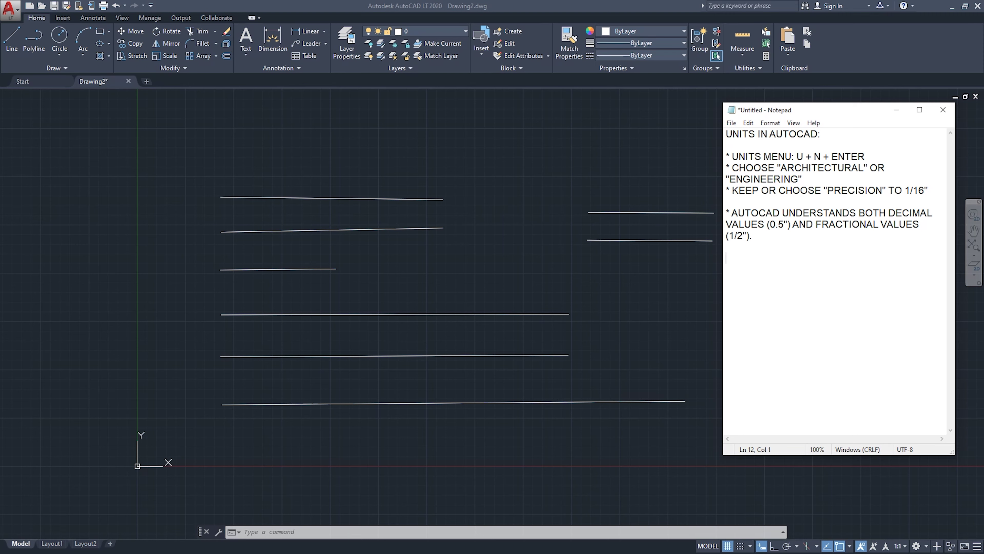
text(* DEFAULT UNIT (AFTER SETUP) IS INCHES.)
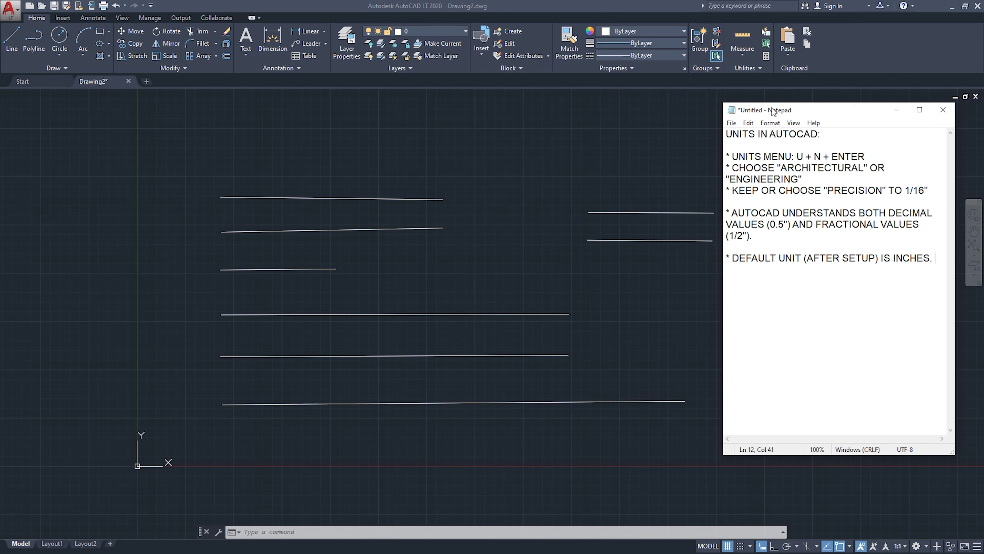
click(438, 158)
Draw a 16-inch horizontal line above the existing lines
middle_drag(410, 147, 406, 188)
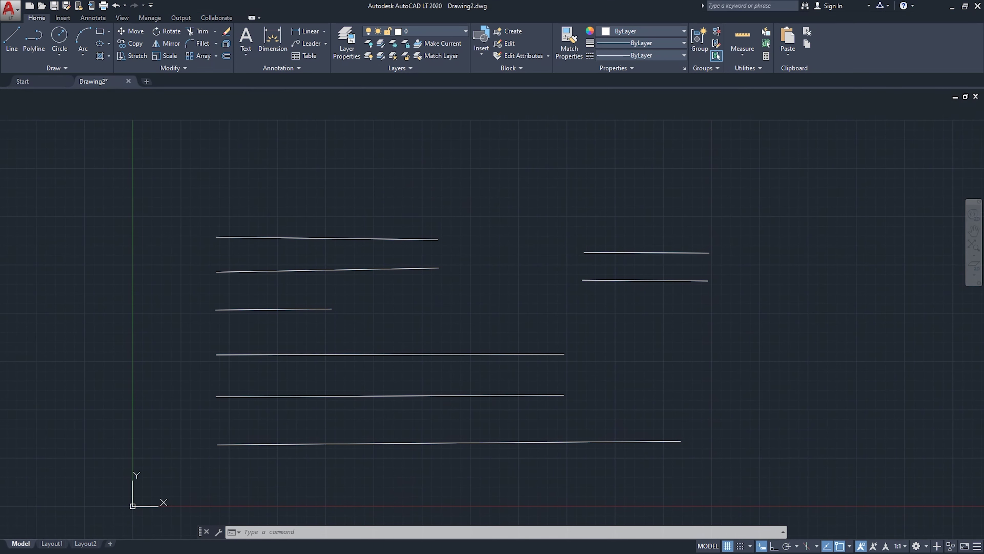
click(14, 44)
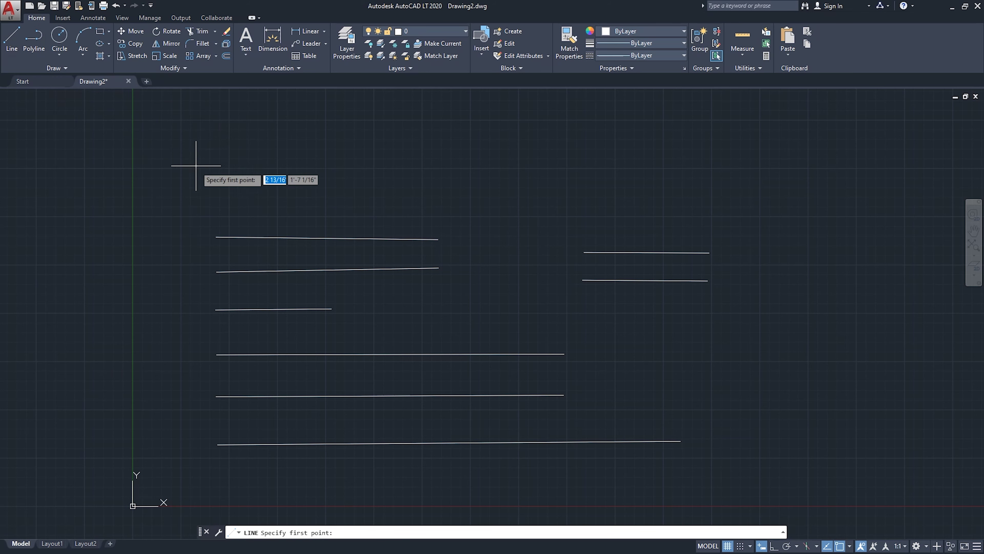
click(212, 204)
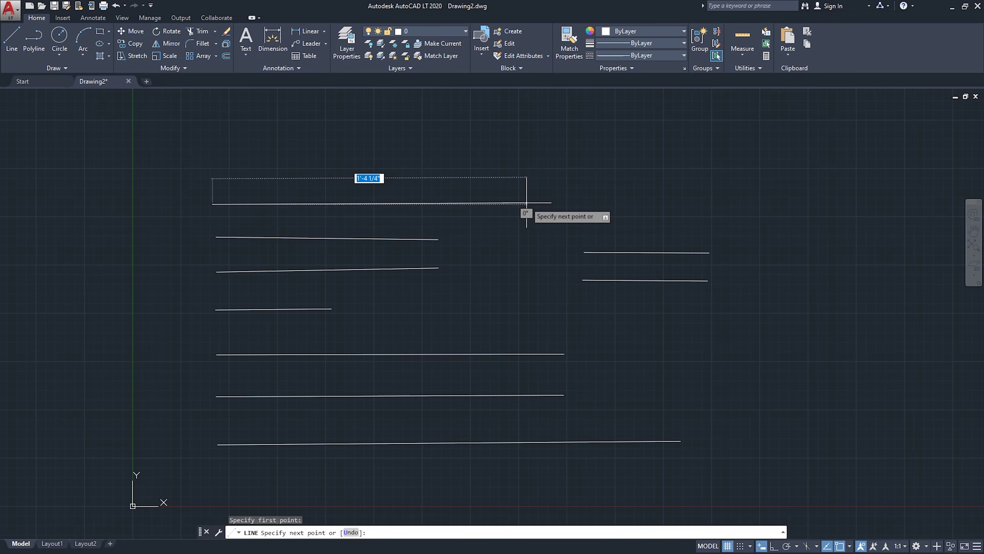
text(16)
key(Return)
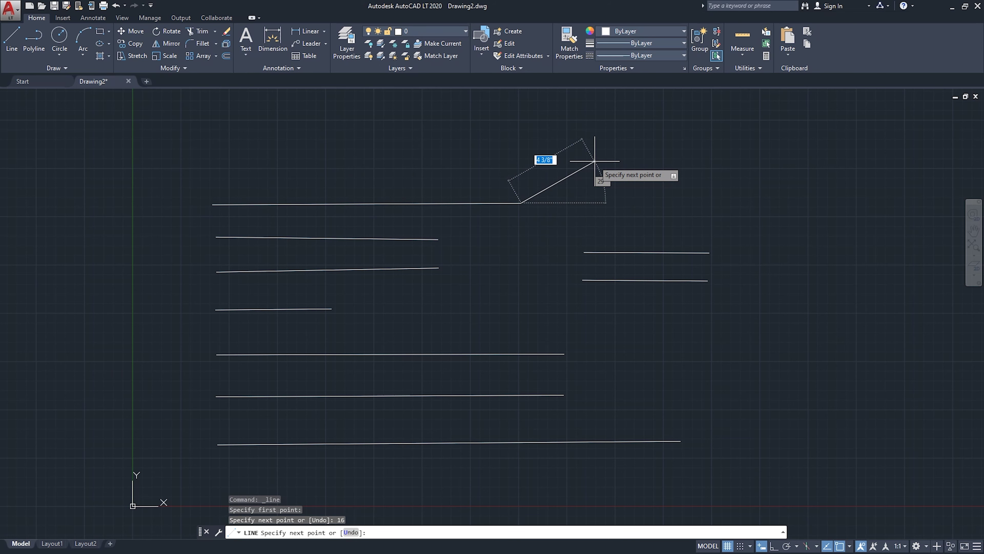
key(Return)
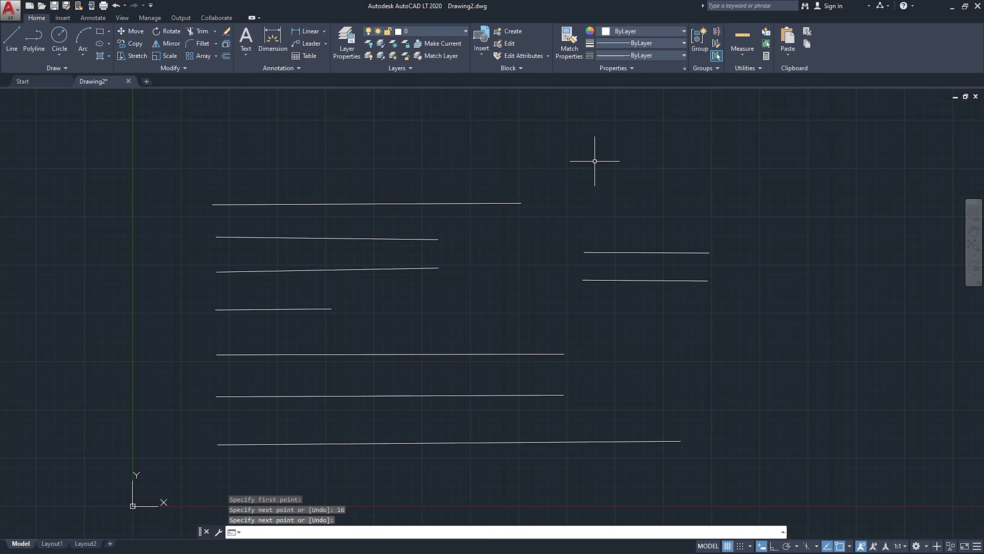
Select the new 16-inch line, clear the selection, and bring the Notepad notes back up
click(495, 191)
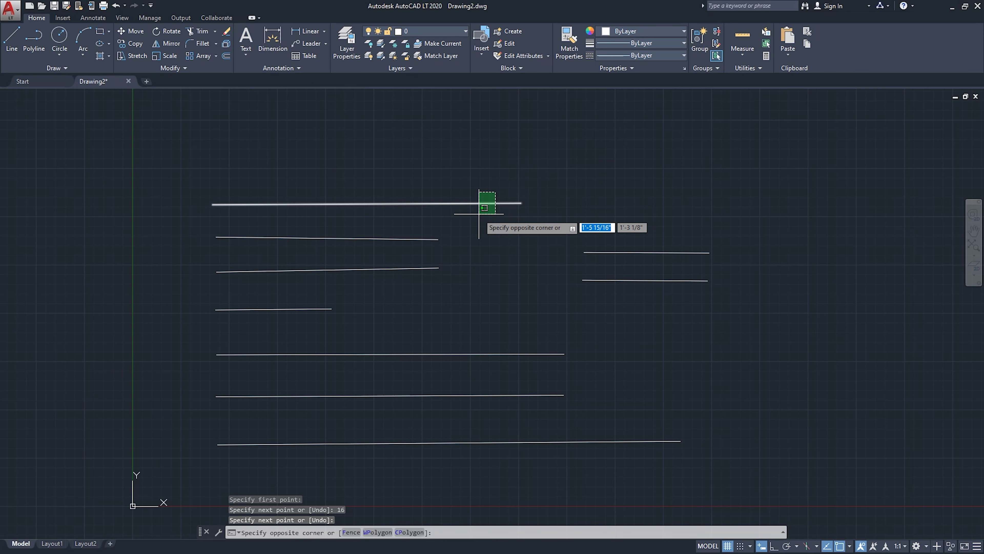
click(480, 213)
mouse_move(521, 203)
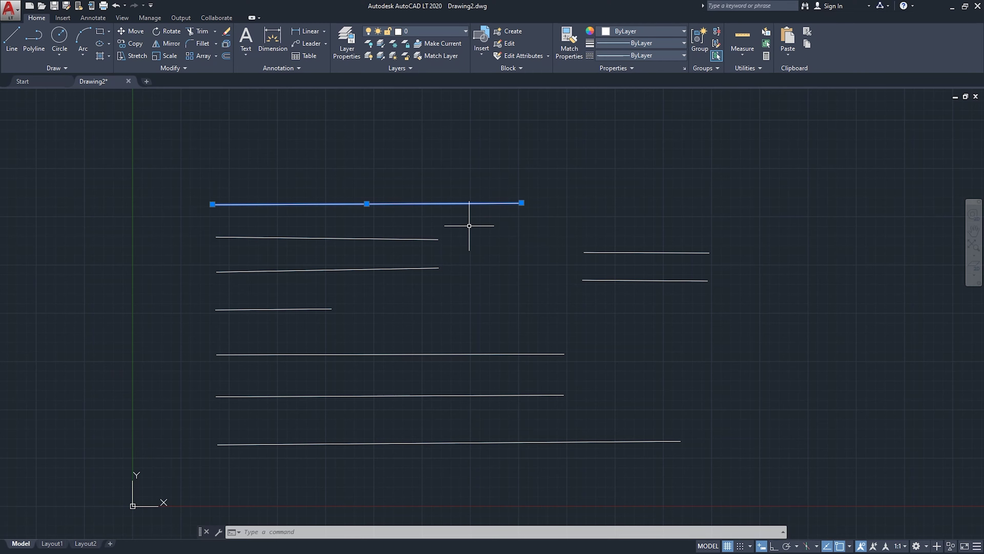
key(Escape)
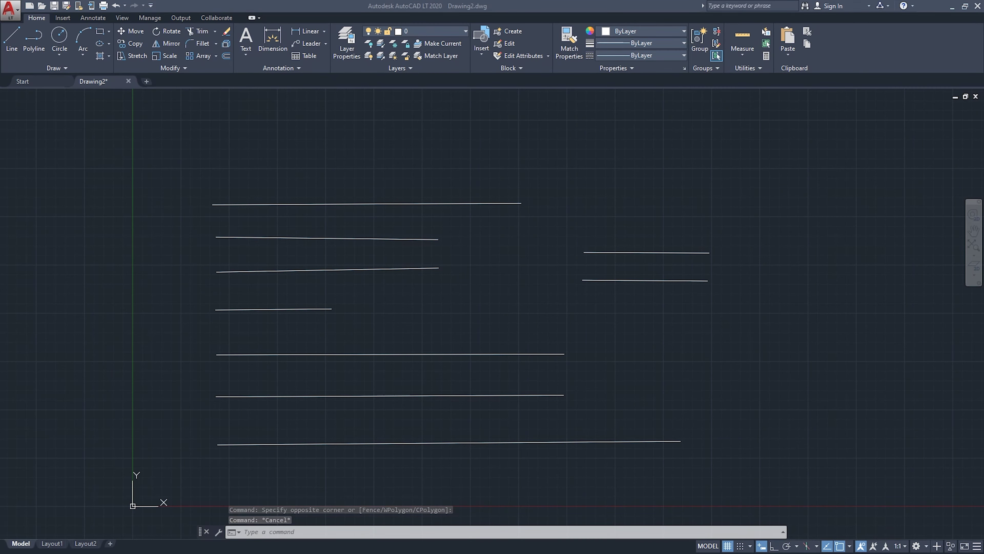
key(alt+Tab)
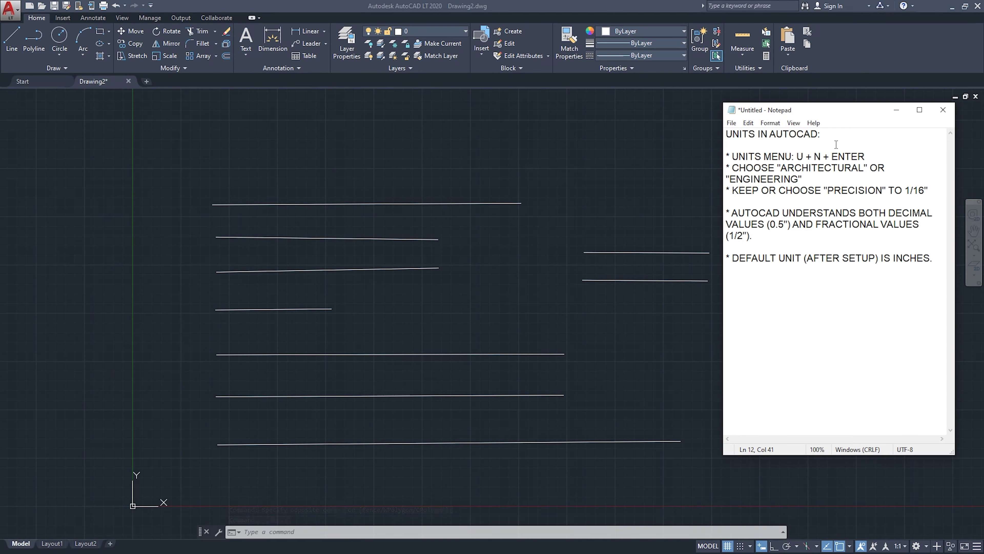
Draw a 1'6" line starting just above the top 16-inch line
drag(812, 115, 816, 106)
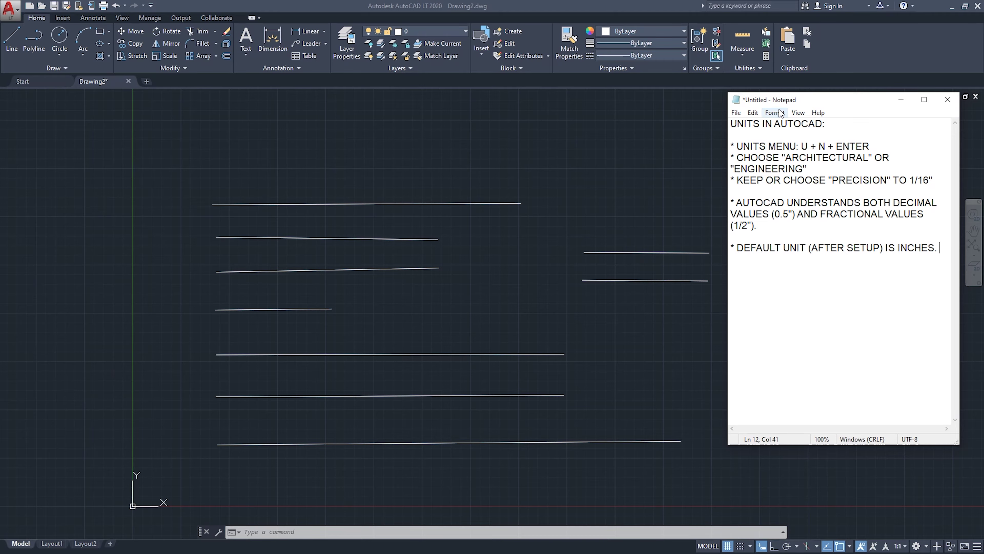
key(alt+Tab)
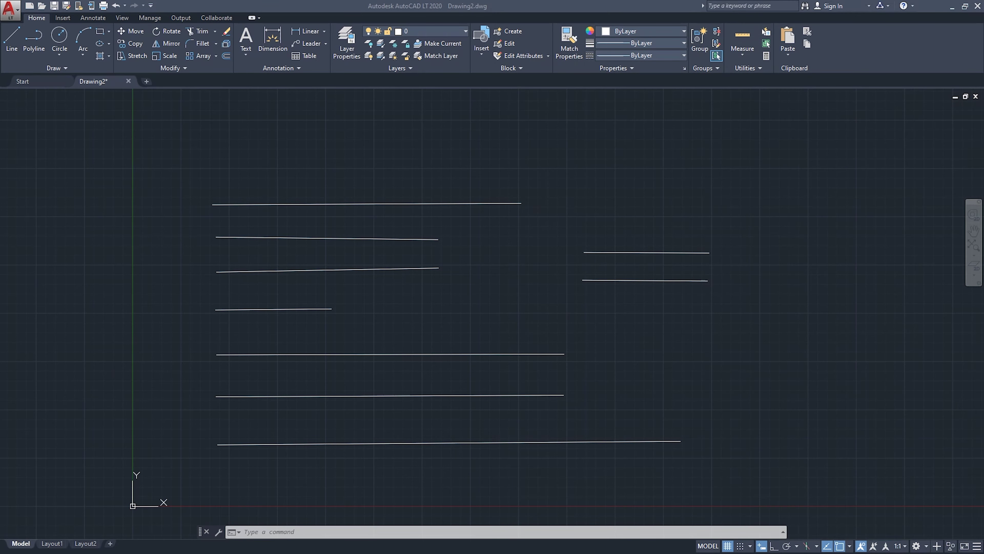
click(15, 38)
click(213, 204)
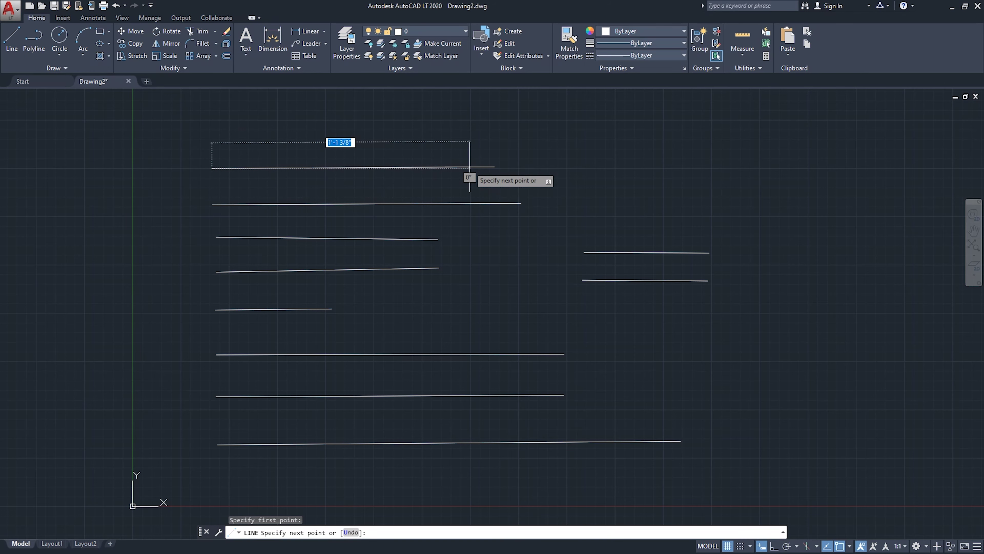
text(1'6)
key(Return)
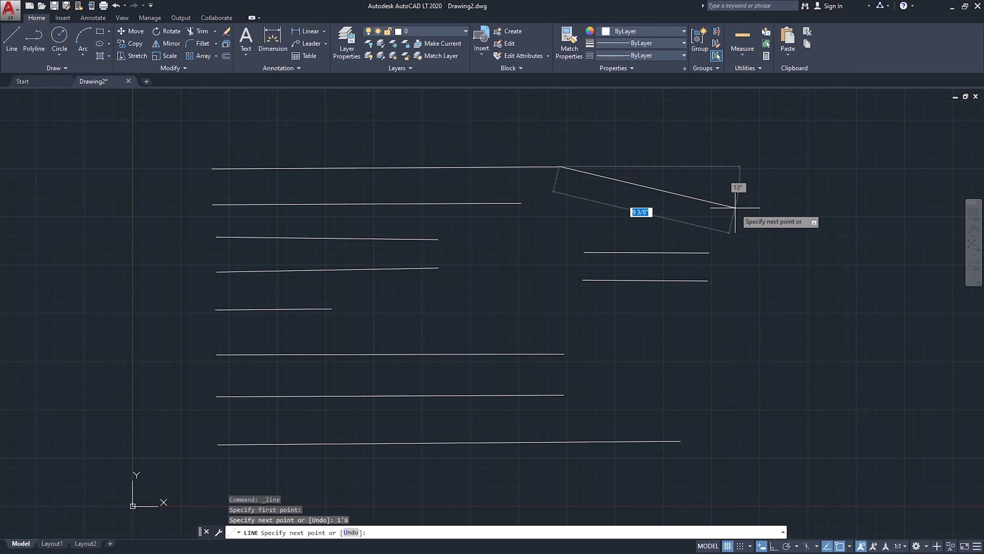
key(Return)
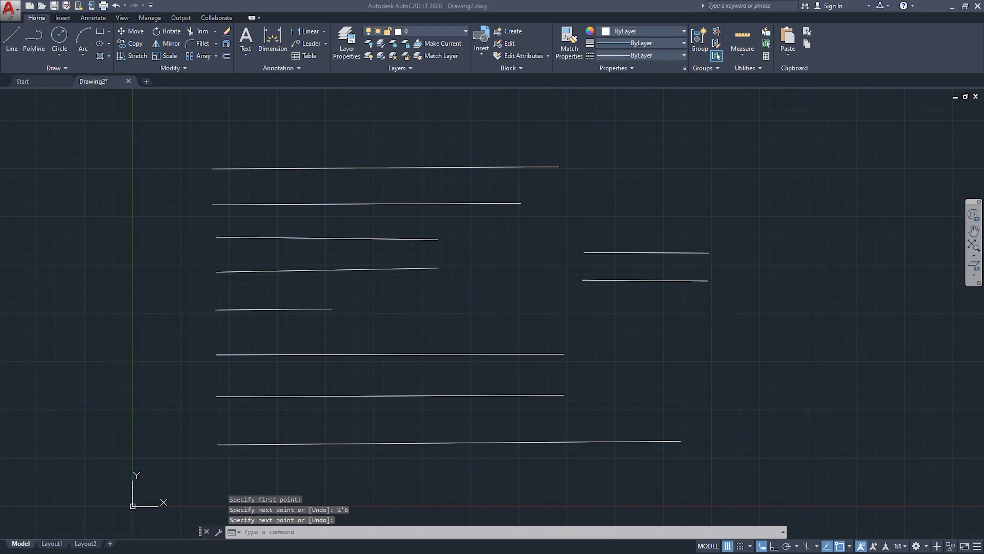
drag(739, 149, 788, 112)
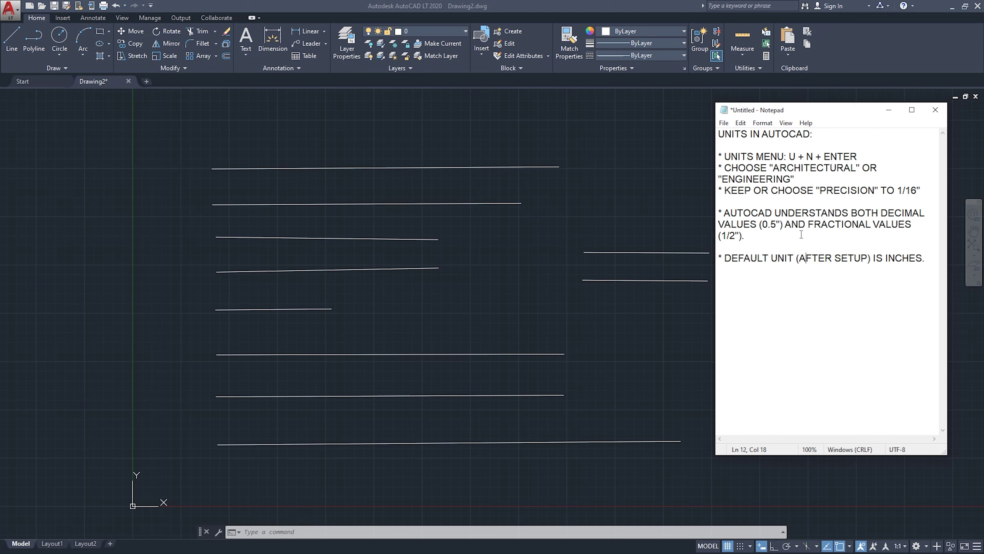
Add the bullet "UNITS" ARE FILE-SPECIFIC SETTING. at the end of the notes
click(928, 258)
text(* "UNITS" ARE FILE-SPECIFIC SETTING.)
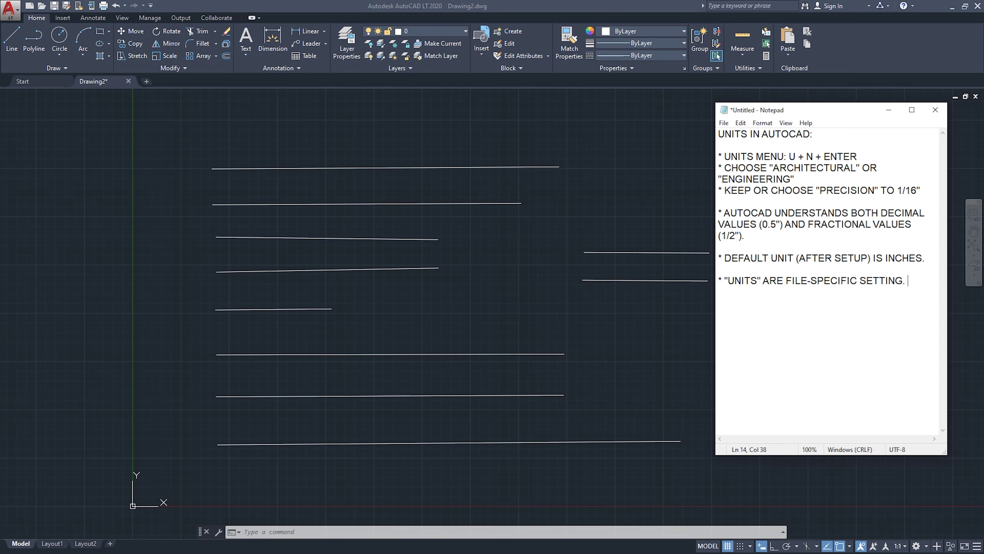
click(532, 265)
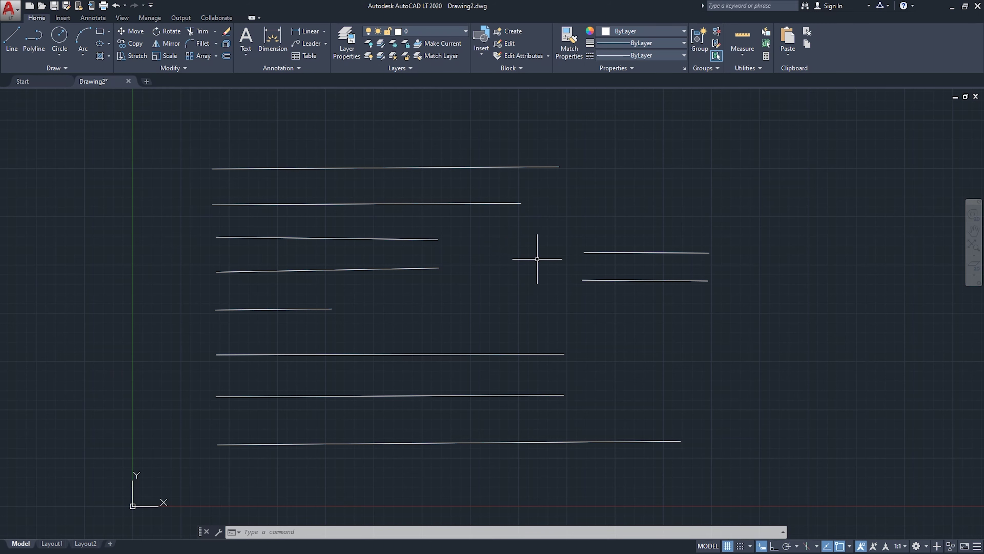
Start new blank Drawing5 and confirm its Drawing Units are Decimal inches, leaving them unchanged
middle_drag(494, 287, 504, 285)
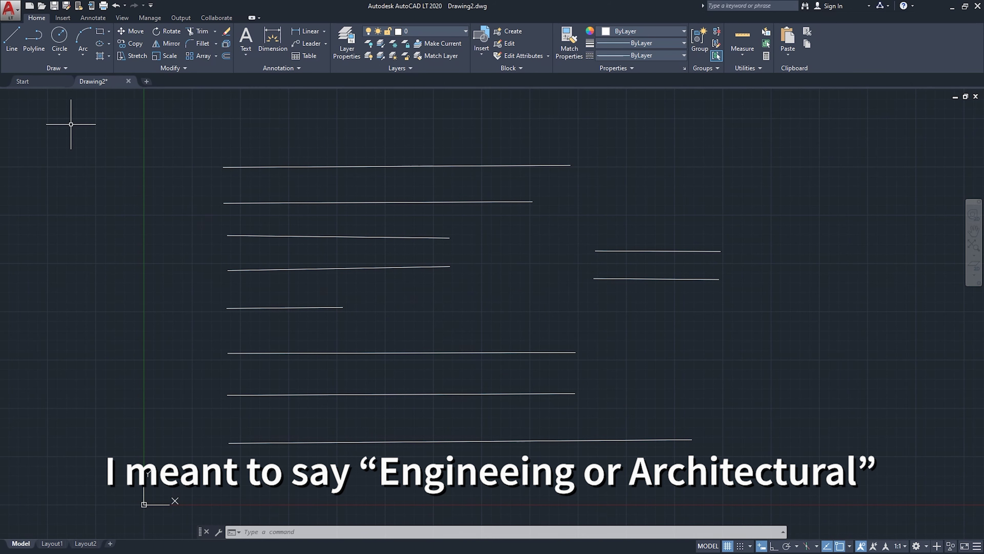
click(36, 80)
click(258, 213)
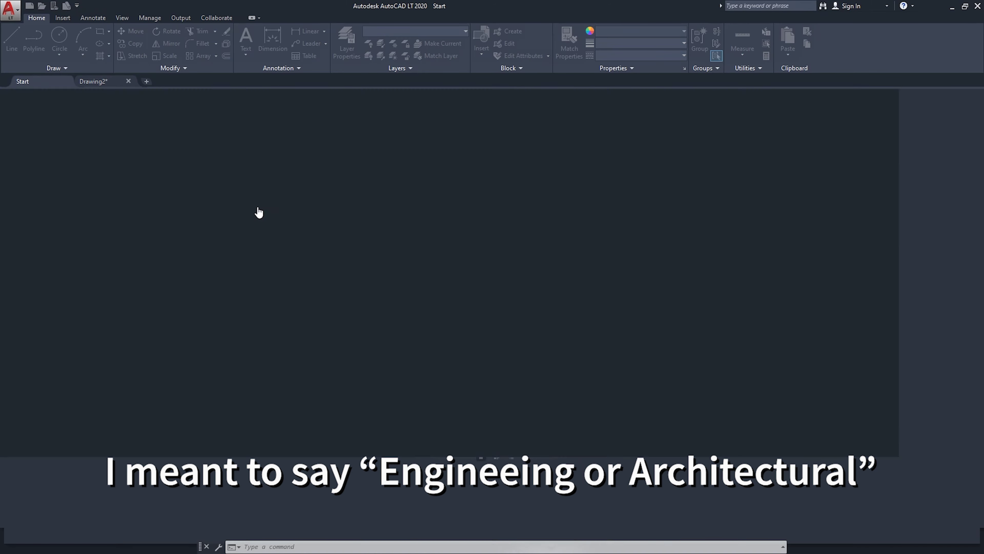
middle_drag(252, 330, 281, 275)
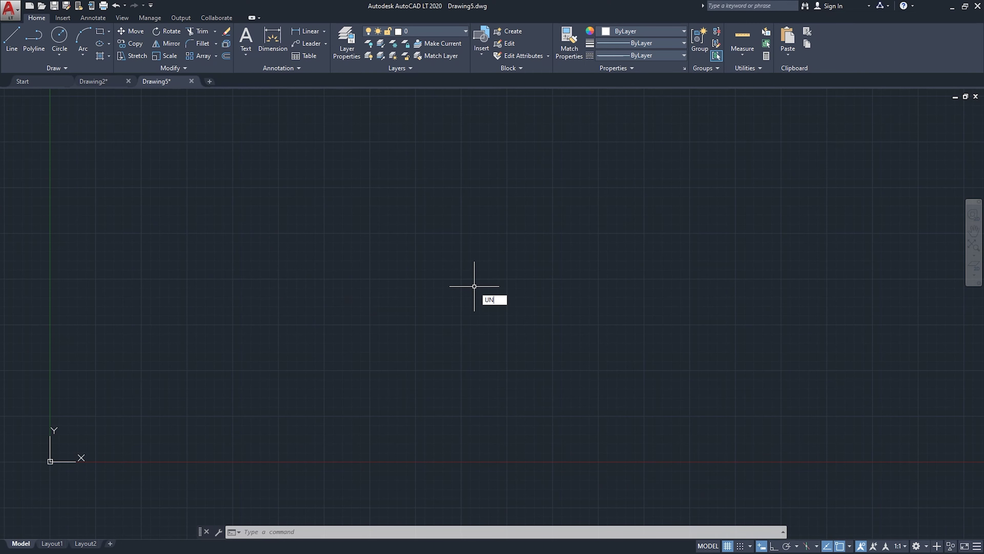
key(Return)
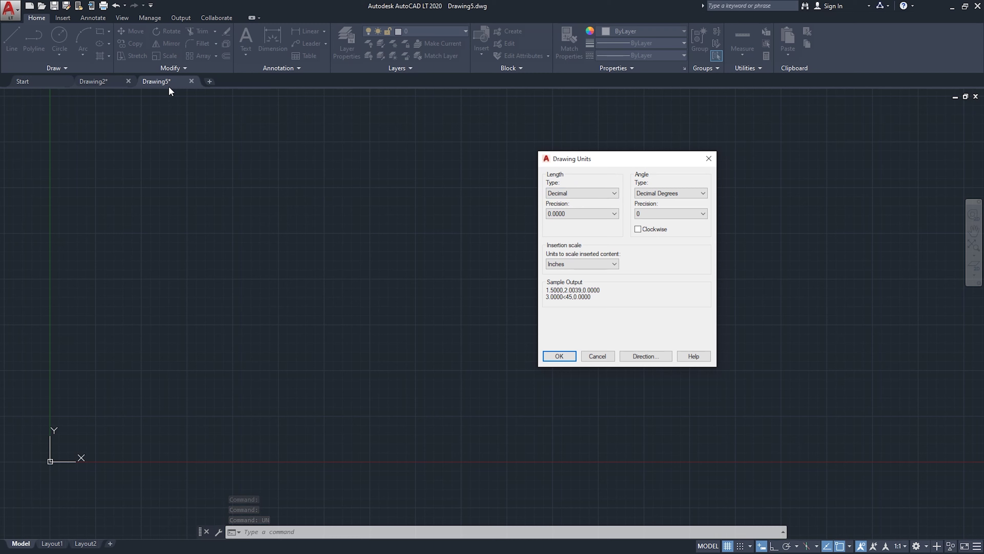
click(593, 357)
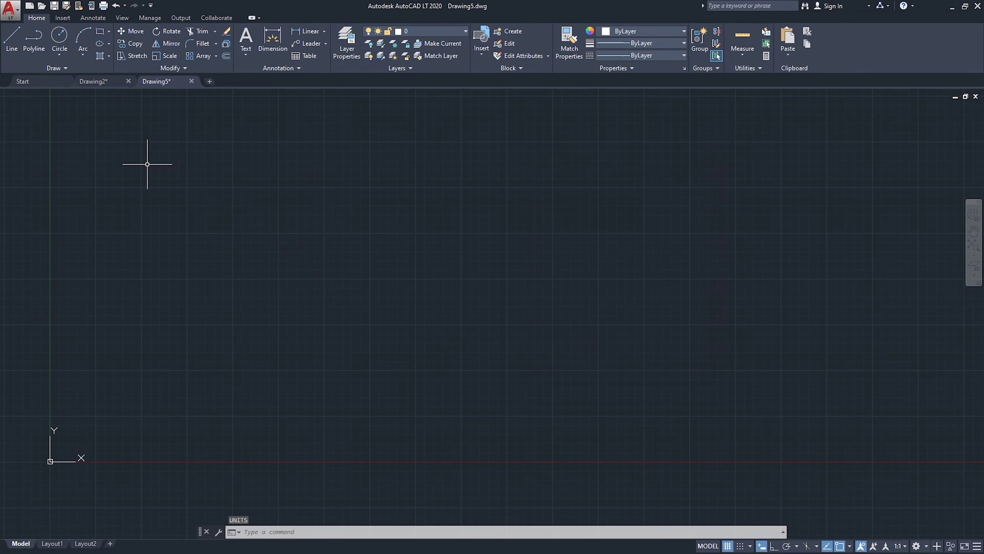
Create a new drawing, Drawing6, from the acadlt template
click(9, 8)
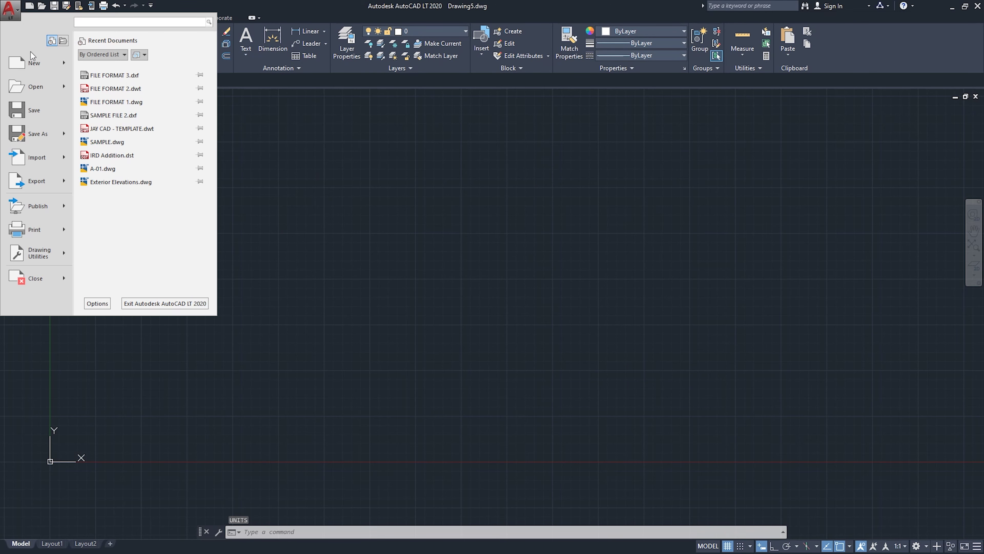
click(22, 63)
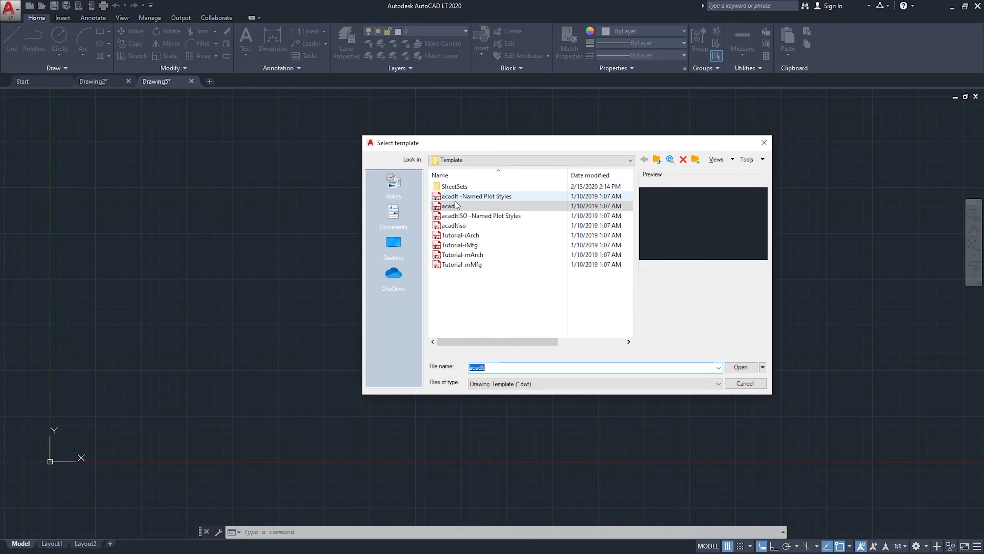
click(473, 205)
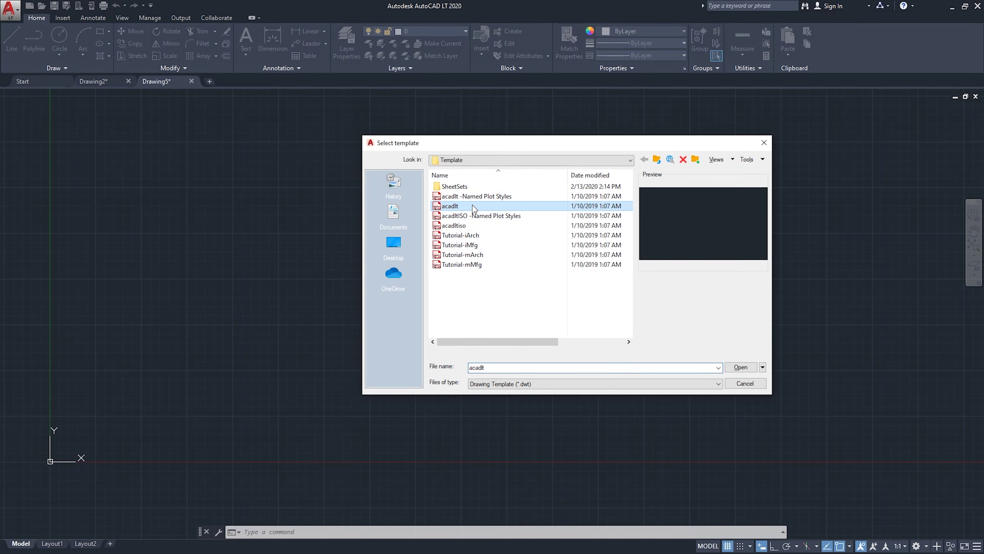
click(740, 366)
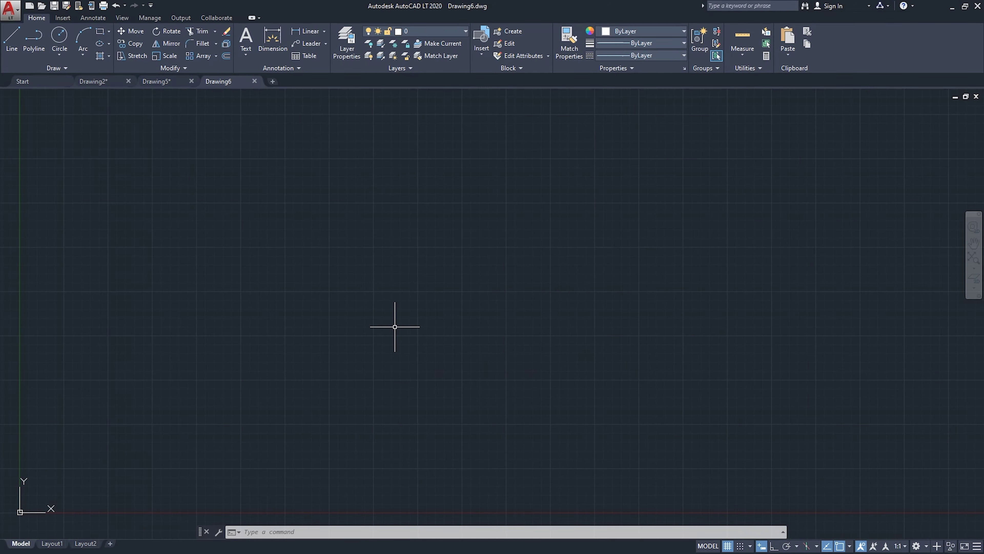
Cancel a started line, then check with UN that units remain Decimal inches
click(12, 39)
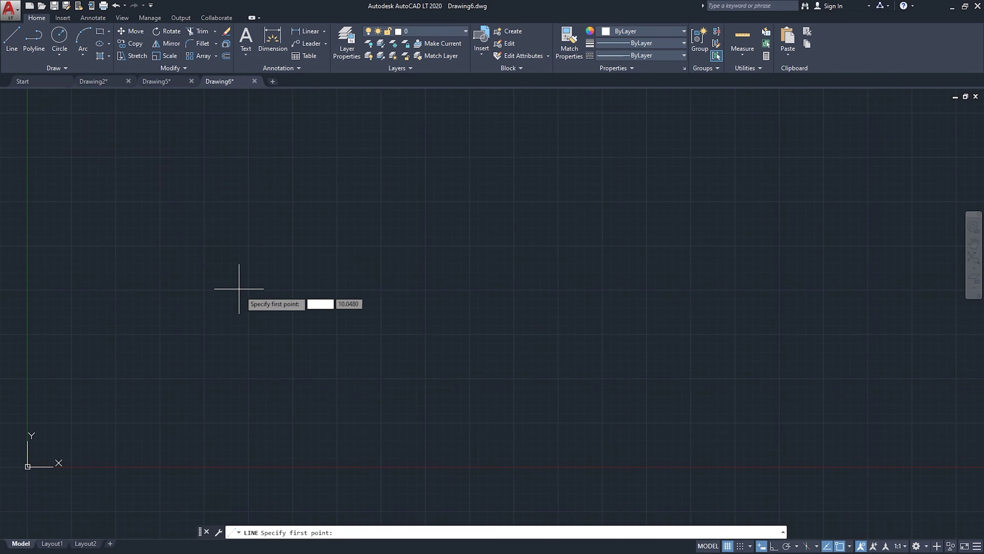
click(250, 314)
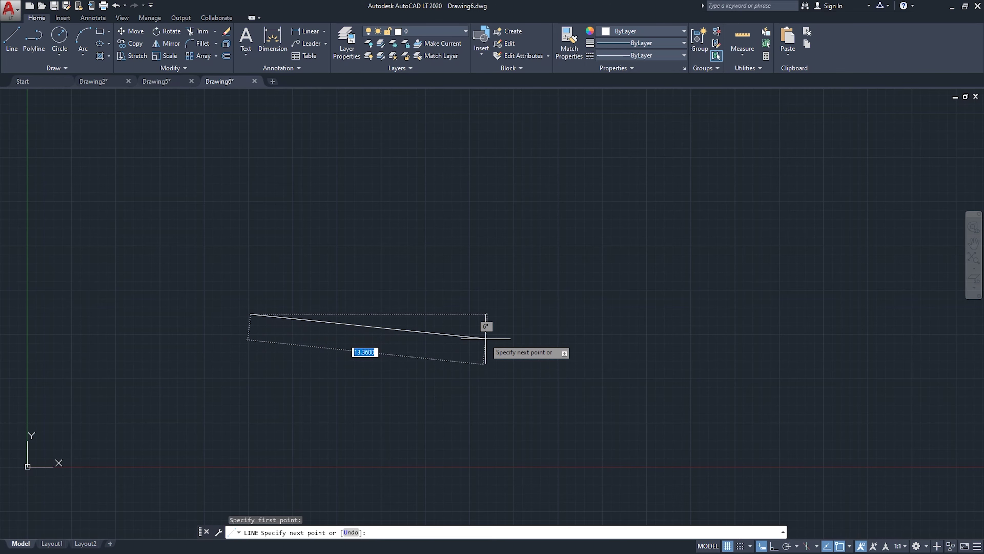
key(Escape)
middle_drag(374, 294, 382, 288)
text(UN)
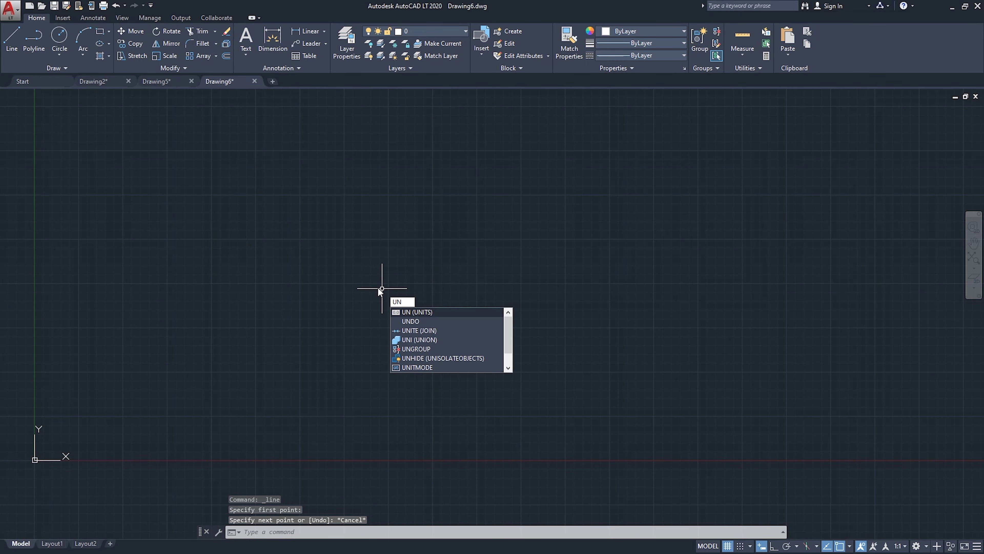
key(Return)
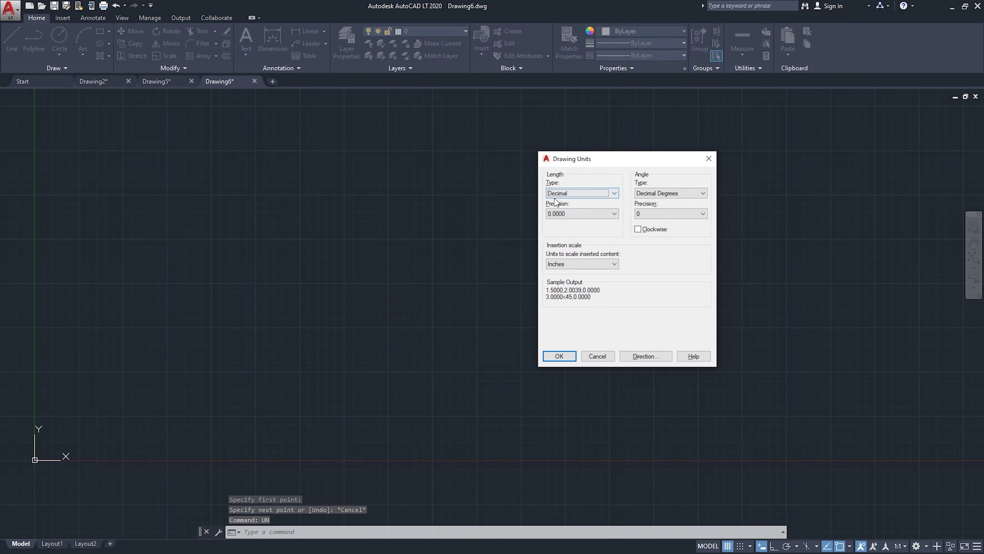
click(597, 357)
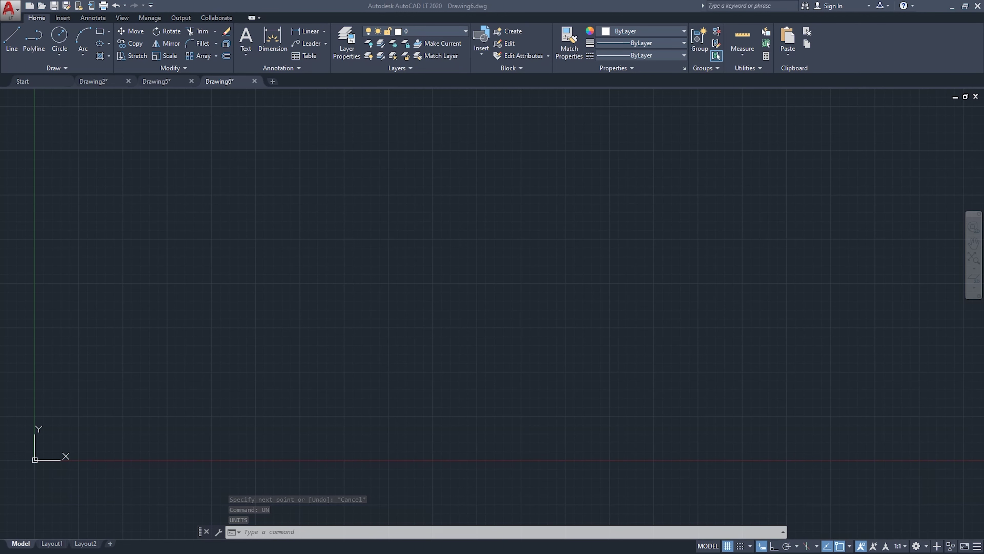
key(alt+Tab)
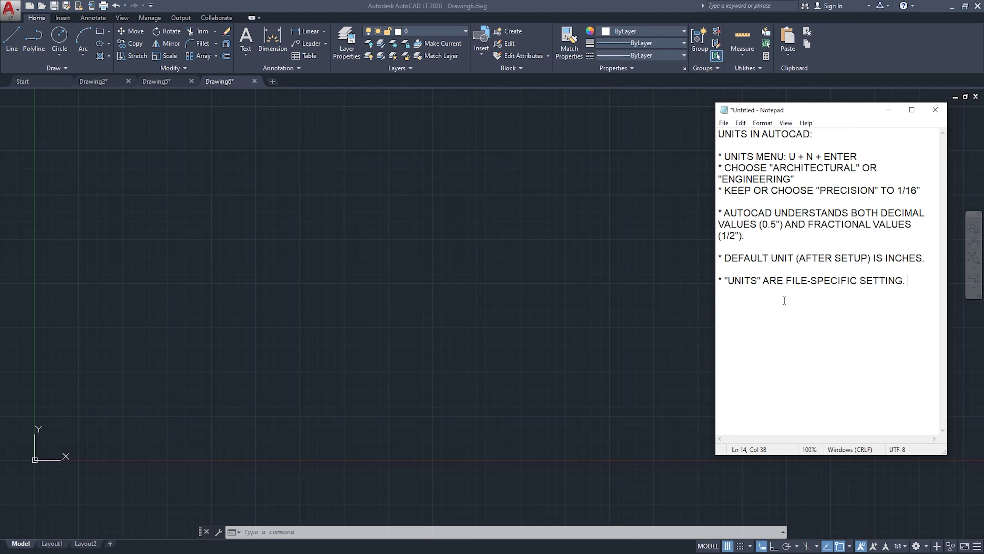
Add the bullet SAVE THE UNITS SETTINGS IN YOUR TEMPLATE, wrapping TEMPLATE onto its own line
key(Return)
key(Return)
text(* SAVE THE UNITS SETTINGS IN YOUR TEMPLATE)
key(Return)
click(900, 302)
key(Return)
click(794, 318)
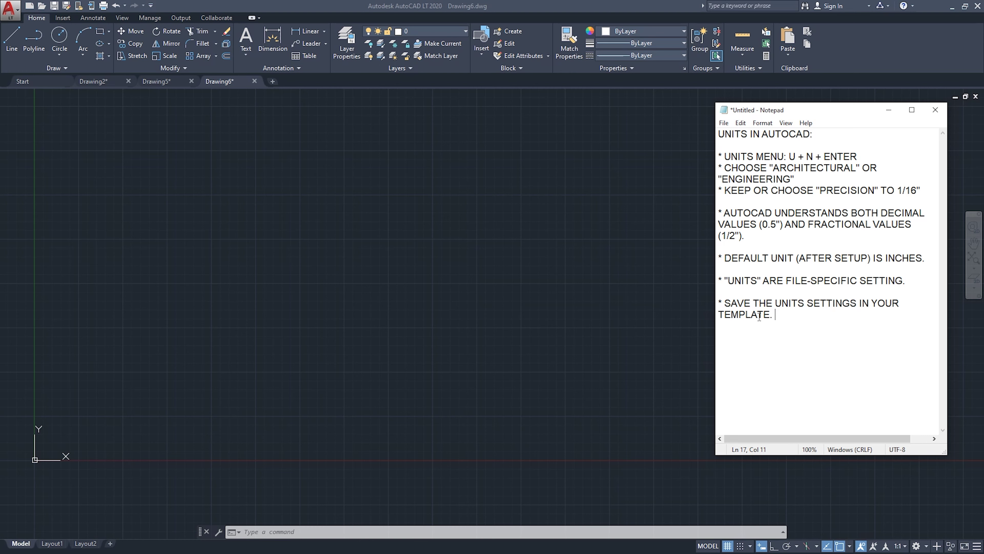
key(Return)
key(Return)
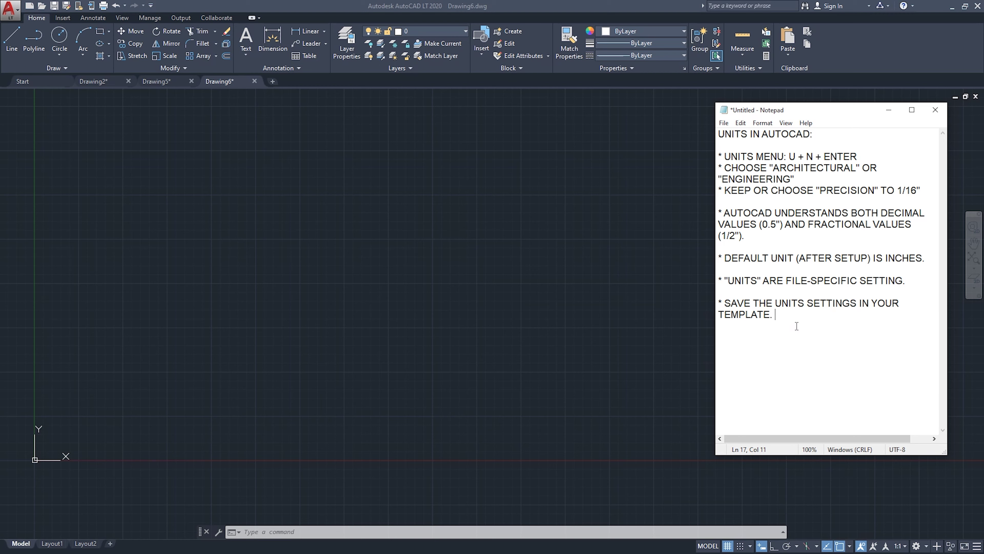